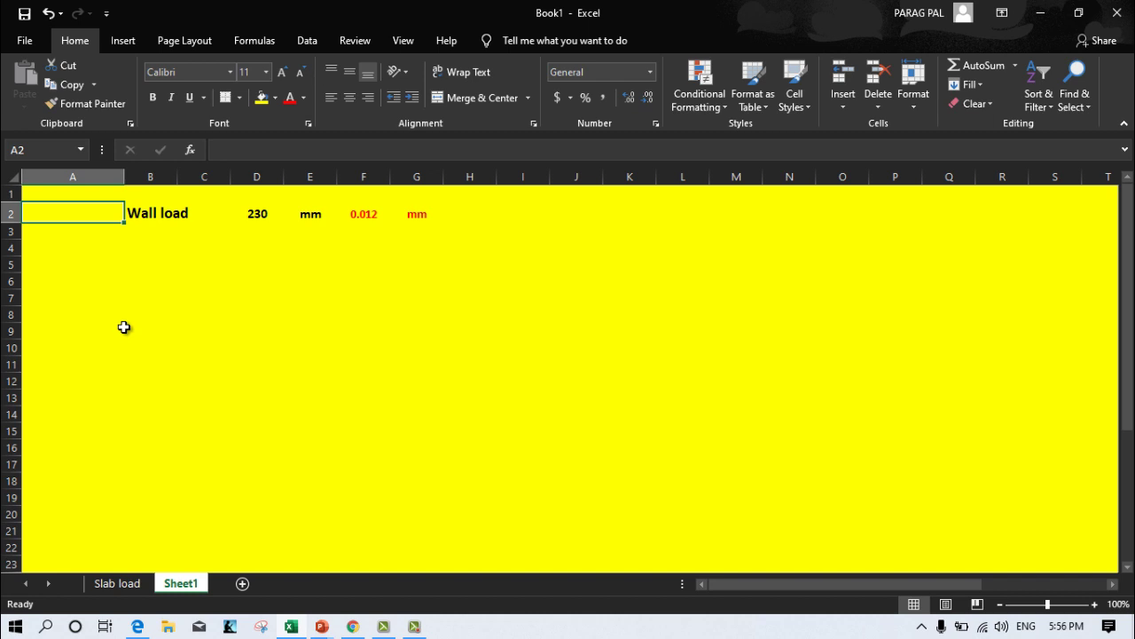
# - Switch to the Slab load sheet and select the dead load value cell B12
pyautogui.click(117, 584)
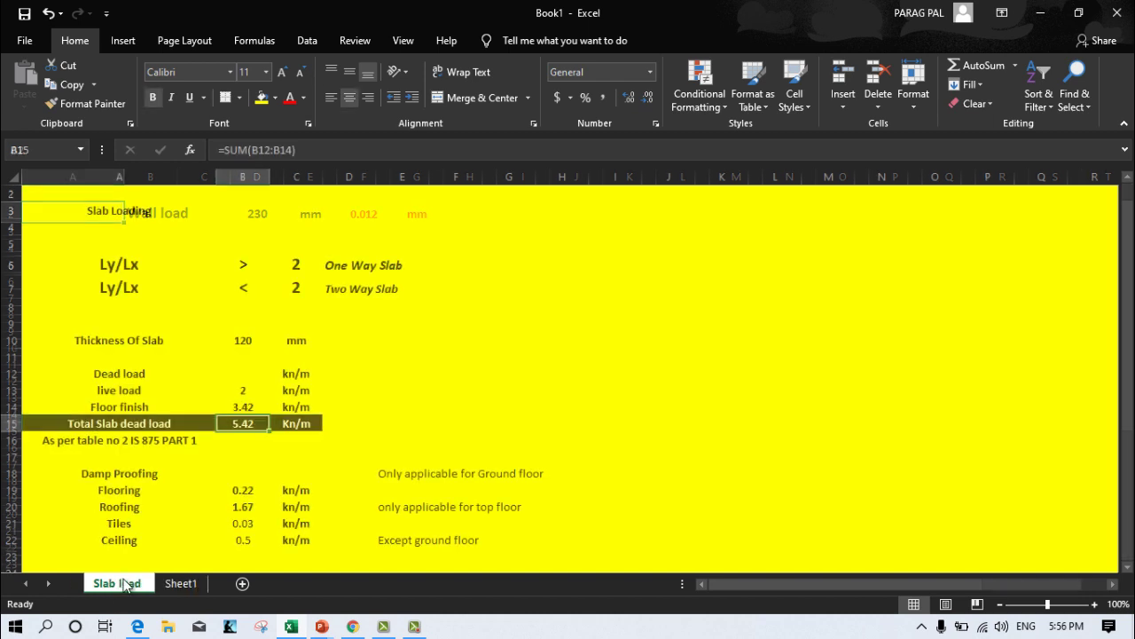
pyautogui.click(181, 456)
pyautogui.click(233, 391)
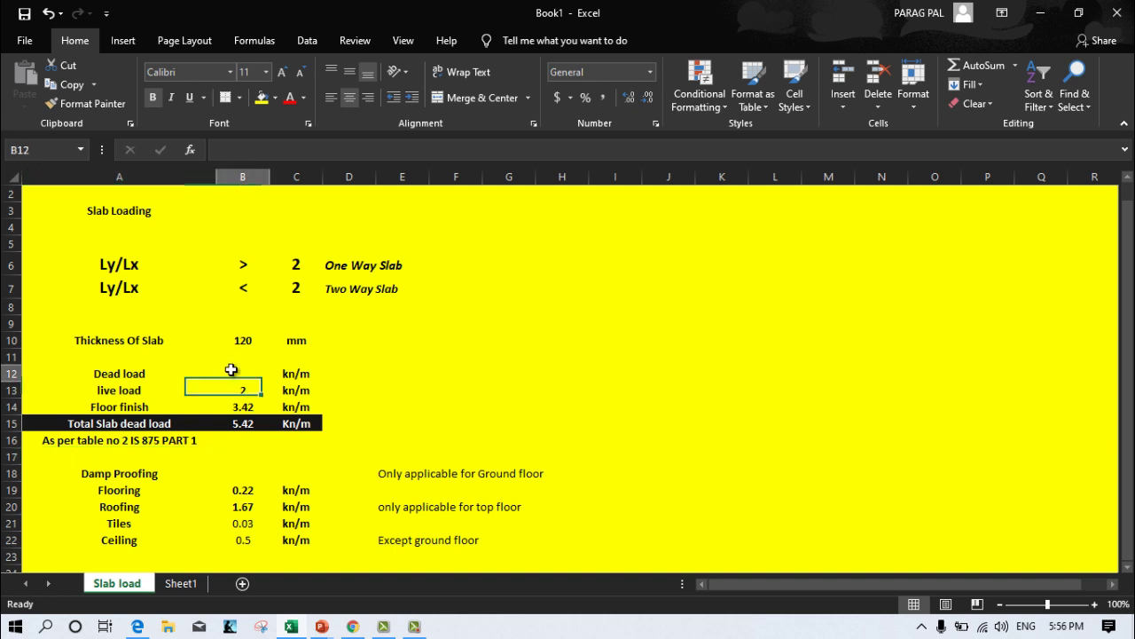
pyautogui.click(232, 374)
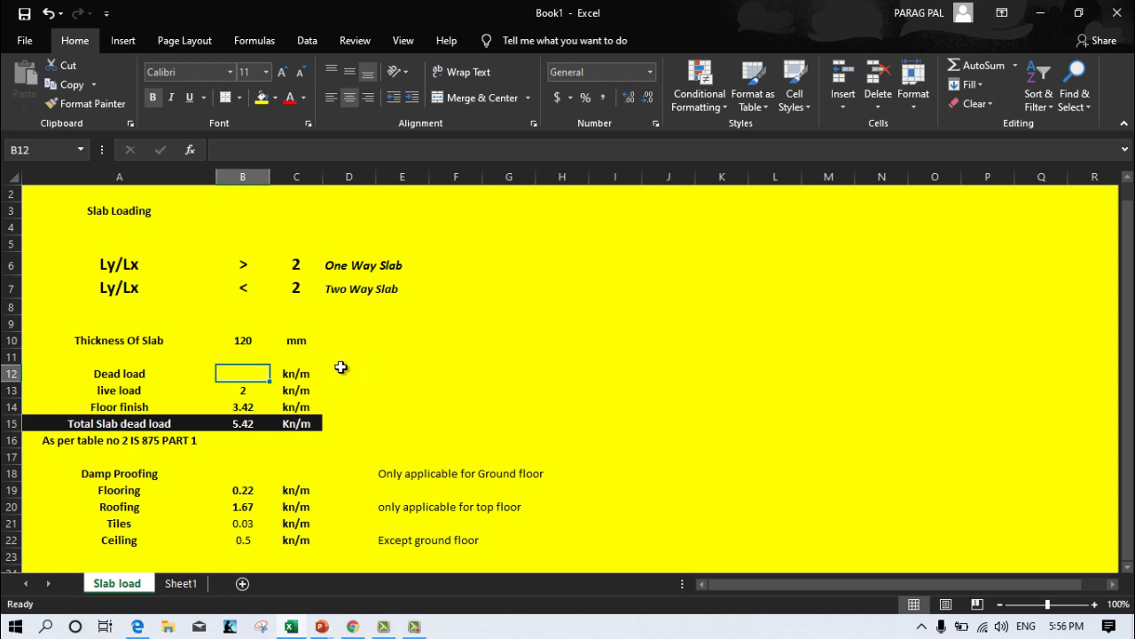
# - Try a live load of 1 in B13, undo it back to 2, check the total, and return to Sheet1
pyautogui.press('Down')
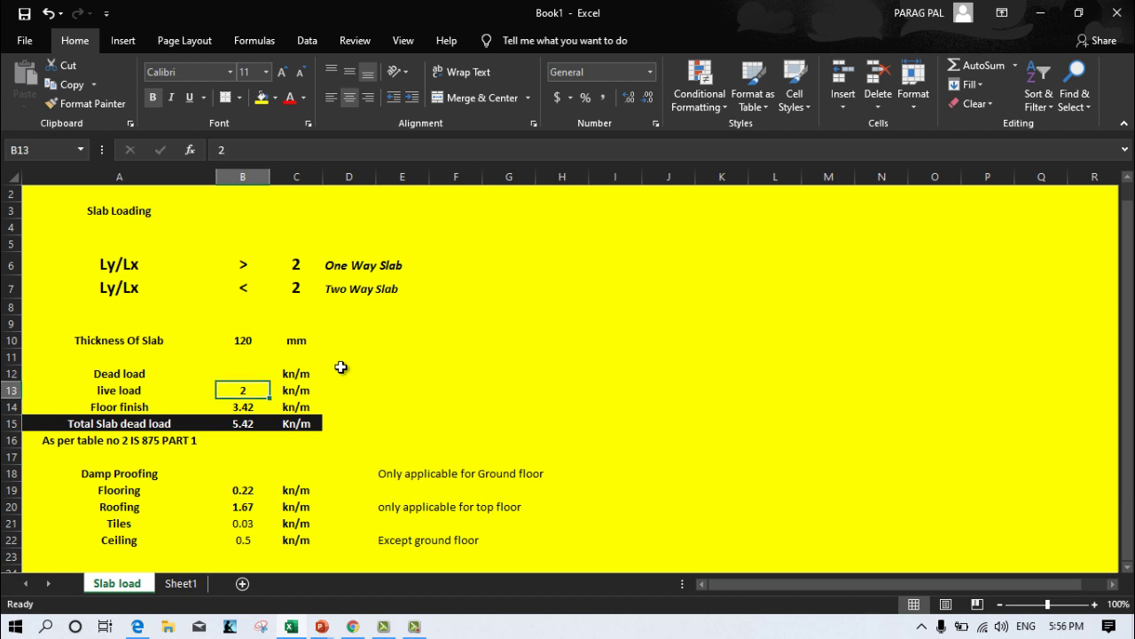
pyautogui.press('Down')
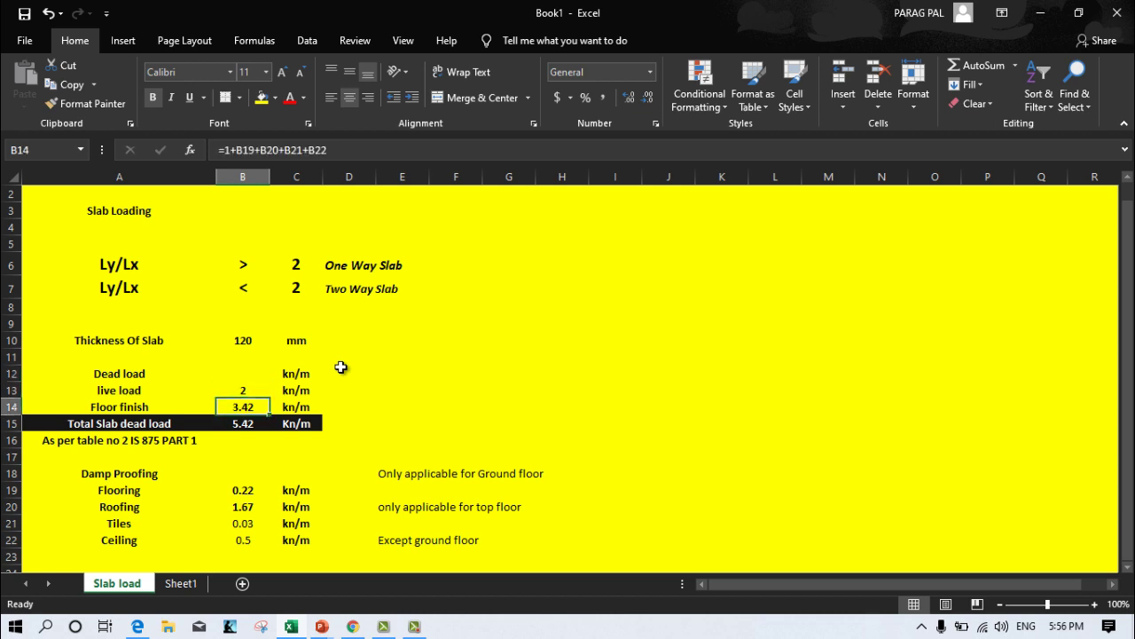
pyautogui.press('Up')
pyautogui.write('1')
pyautogui.press('Return')
pyautogui.press('Up')
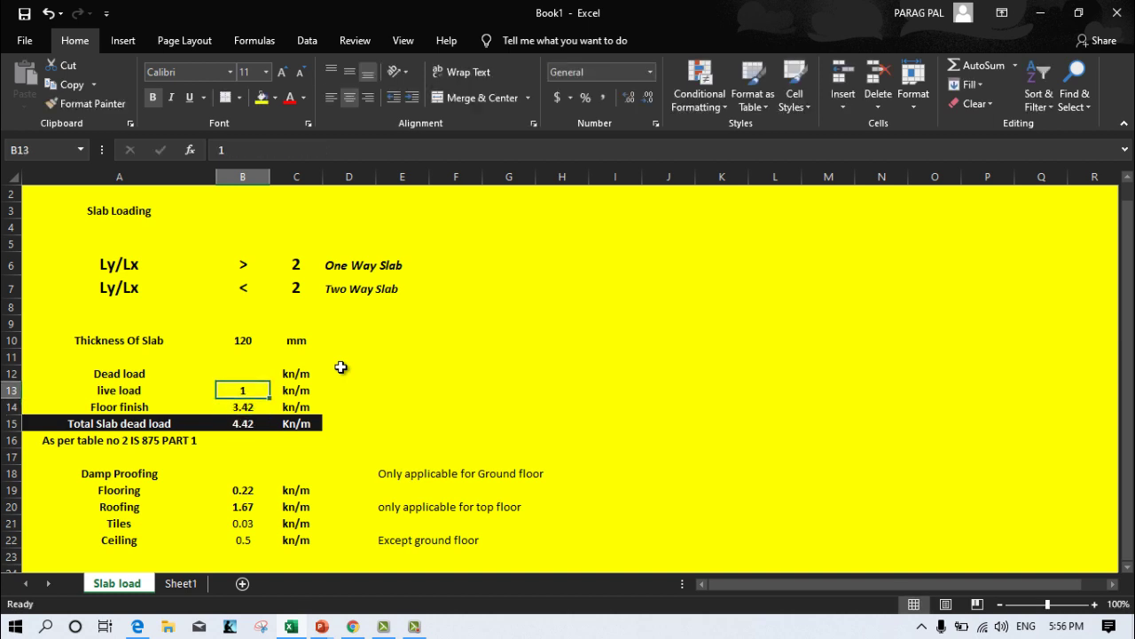
pyautogui.hotkey('ctrl', 'z')
pyautogui.click(225, 427)
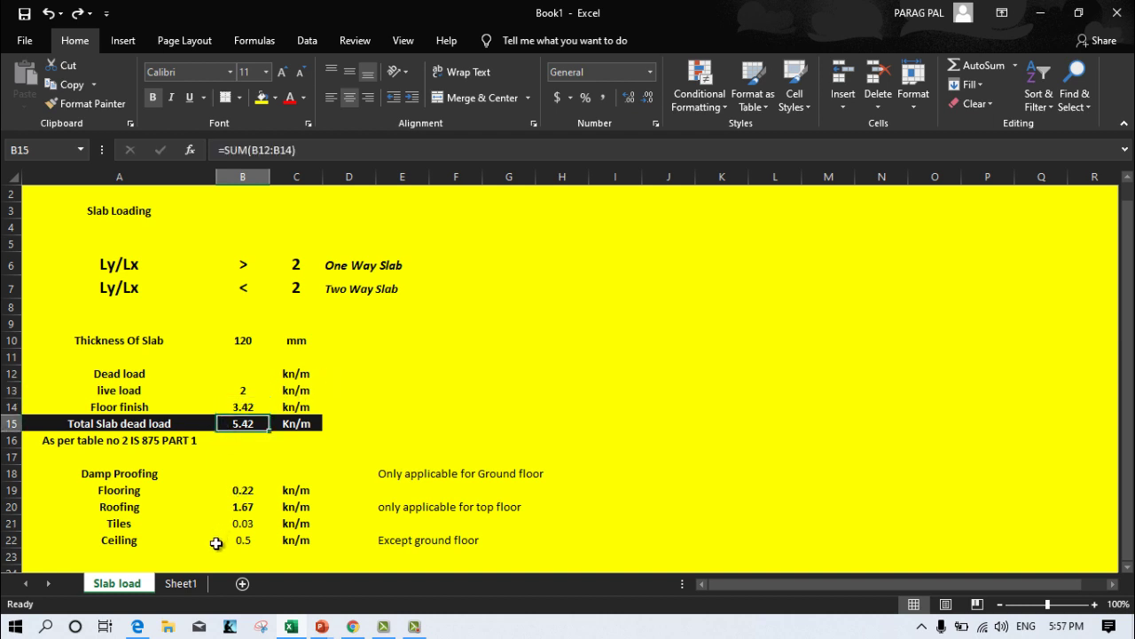
pyautogui.click(180, 583)
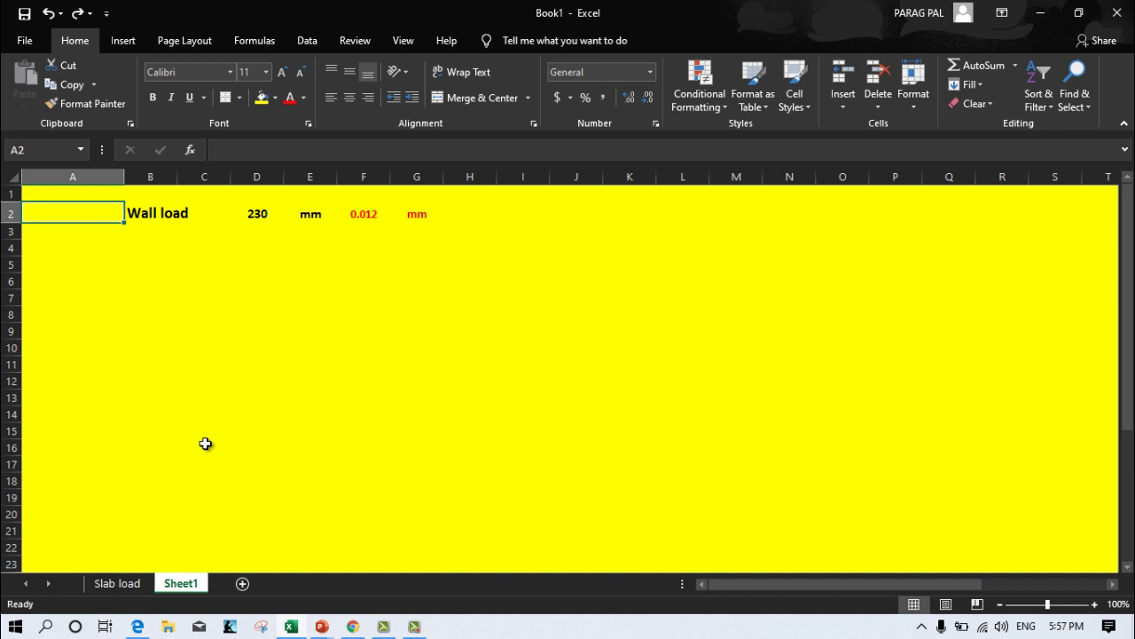
# - Try 150 in cell D3, then clear it again
pyautogui.press('Right')
pyautogui.press('Right')
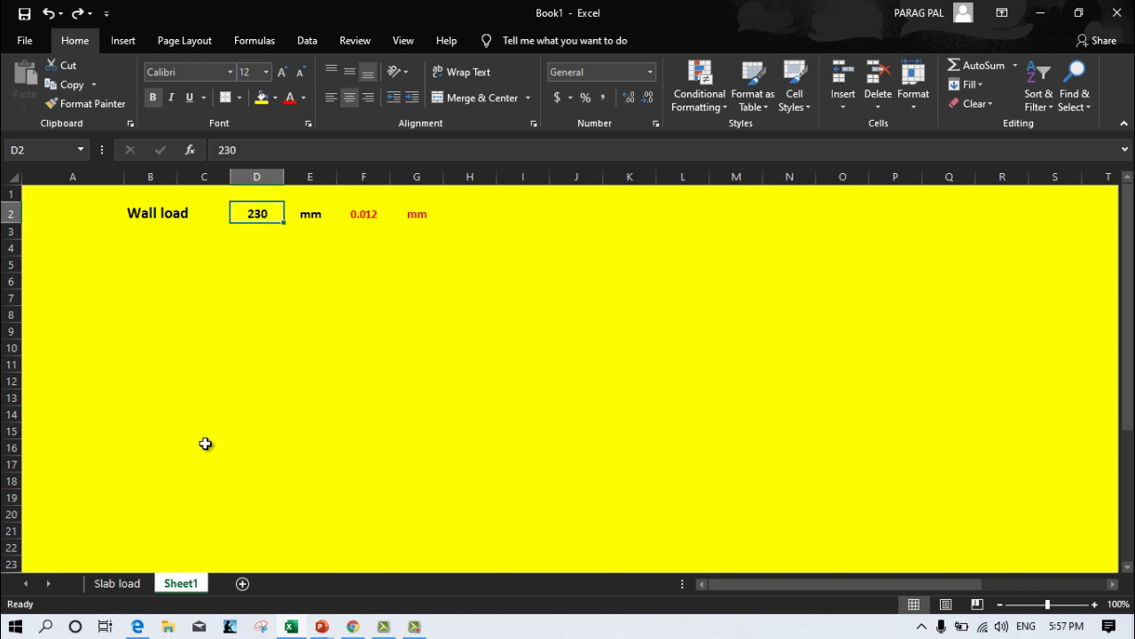
pyautogui.press('Down')
pyautogui.write('15')
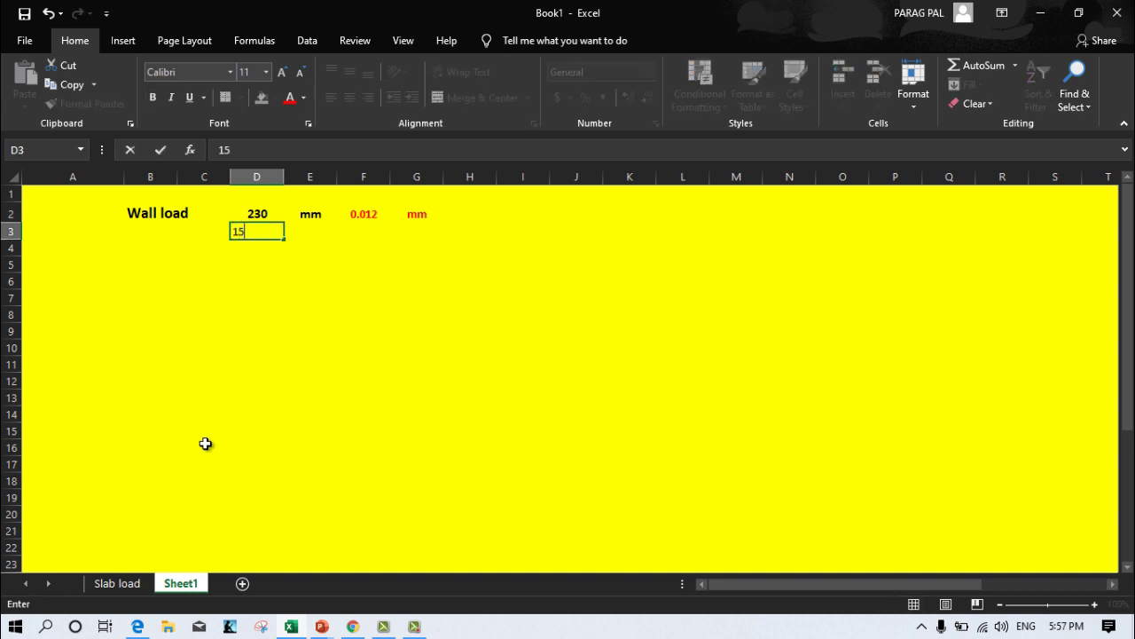
pyautogui.write('0')
pyautogui.press('Right')
pyautogui.press('Left')
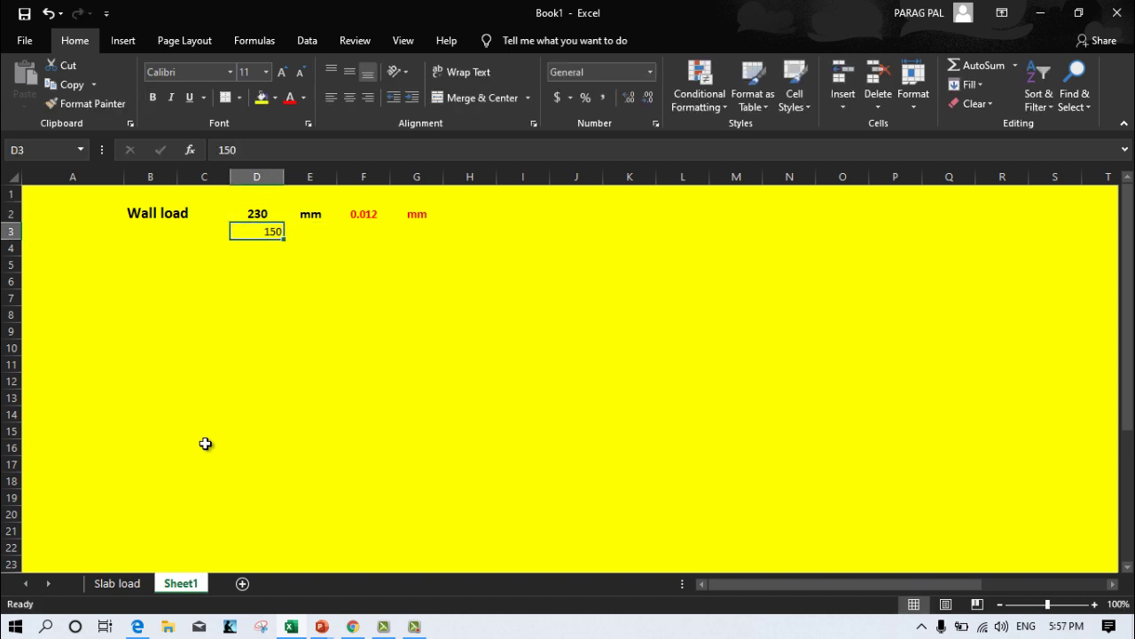
pyautogui.press('BackSpace')
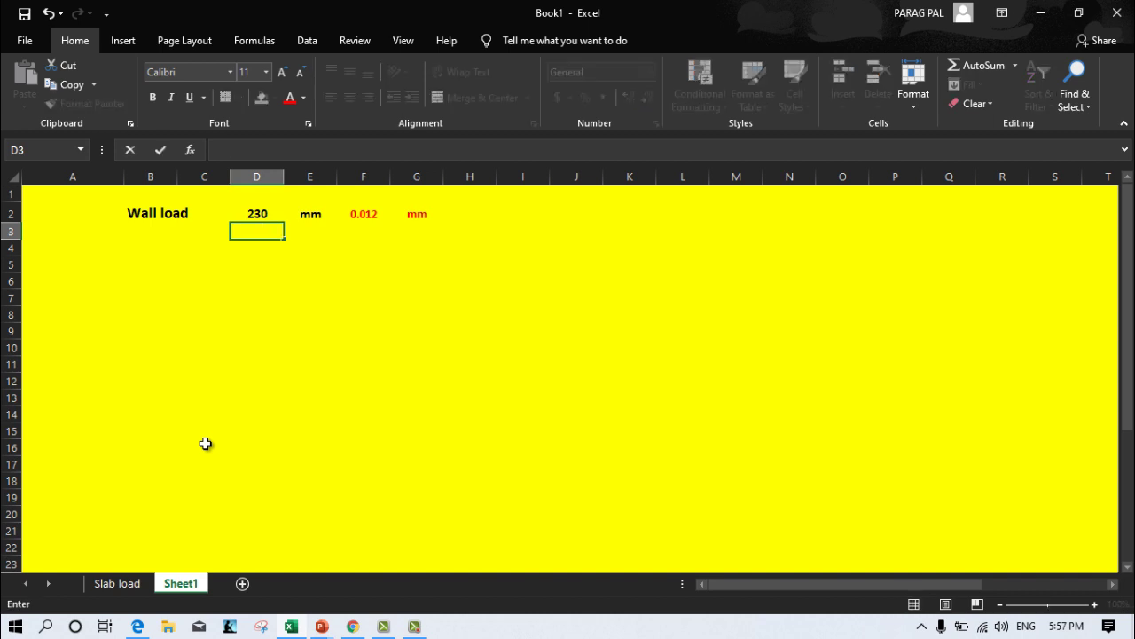
pyautogui.press('Left')
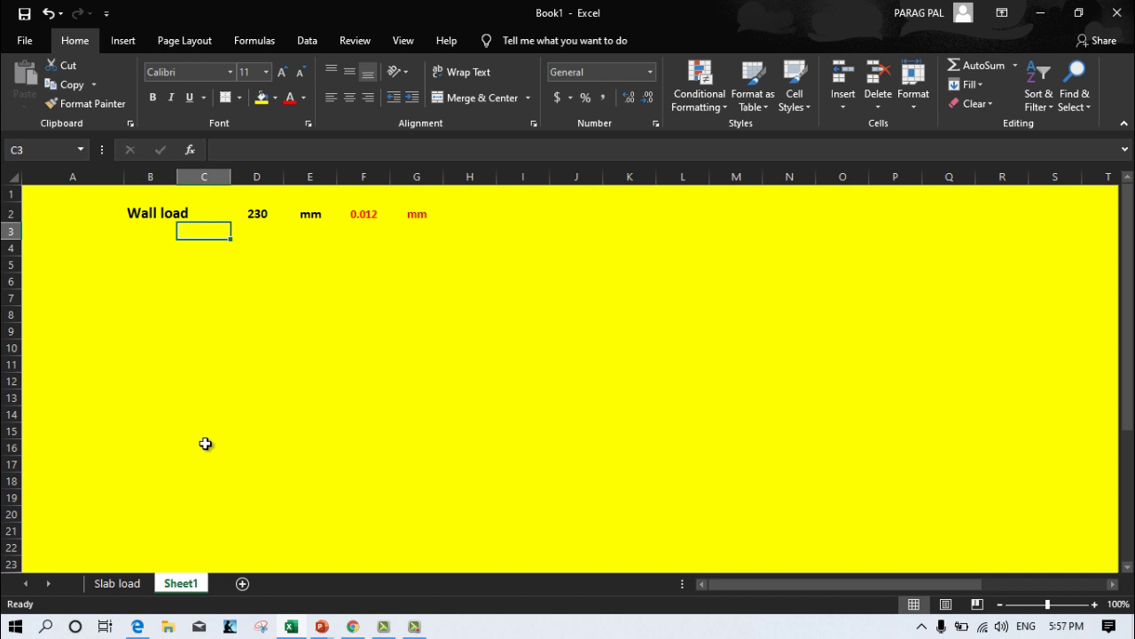
pyautogui.press('Left')
pyautogui.press('Left')
pyautogui.press('Down')
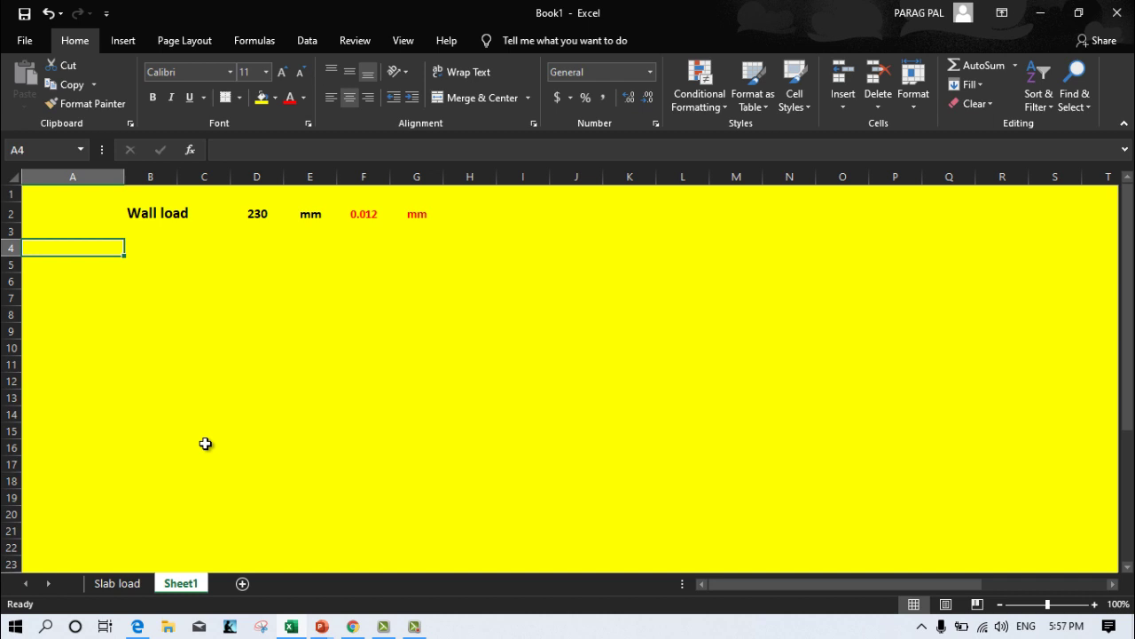
# - Label A4 'Density of Wall' and A5 'Density of plaster'
pyautogui.write('De')
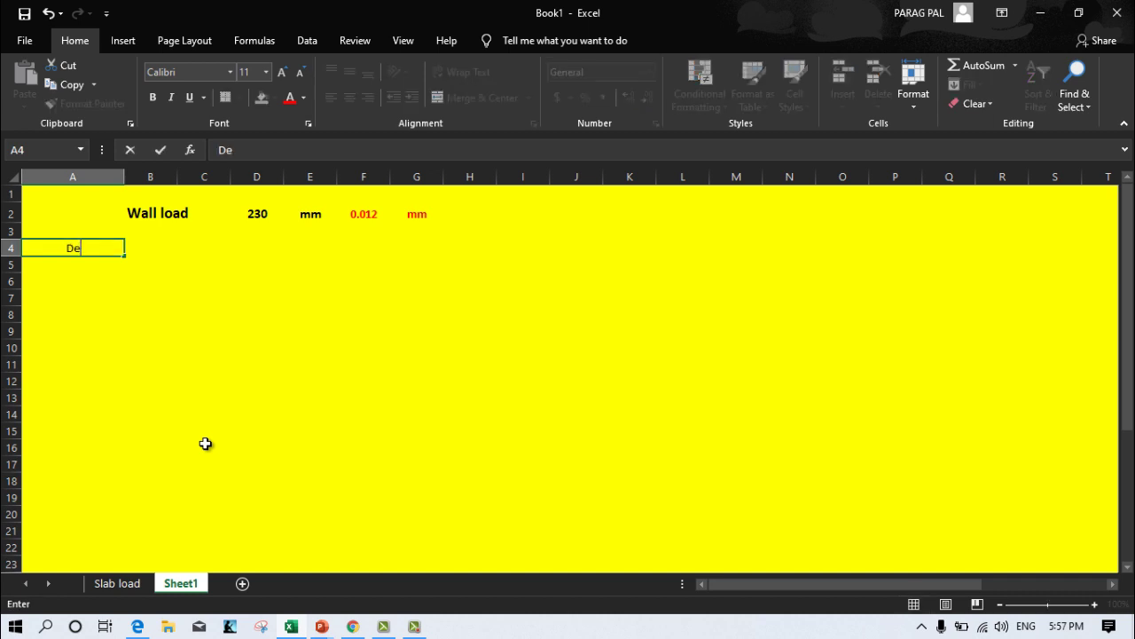
pyautogui.write('nsity')
pyautogui.write(' of W')
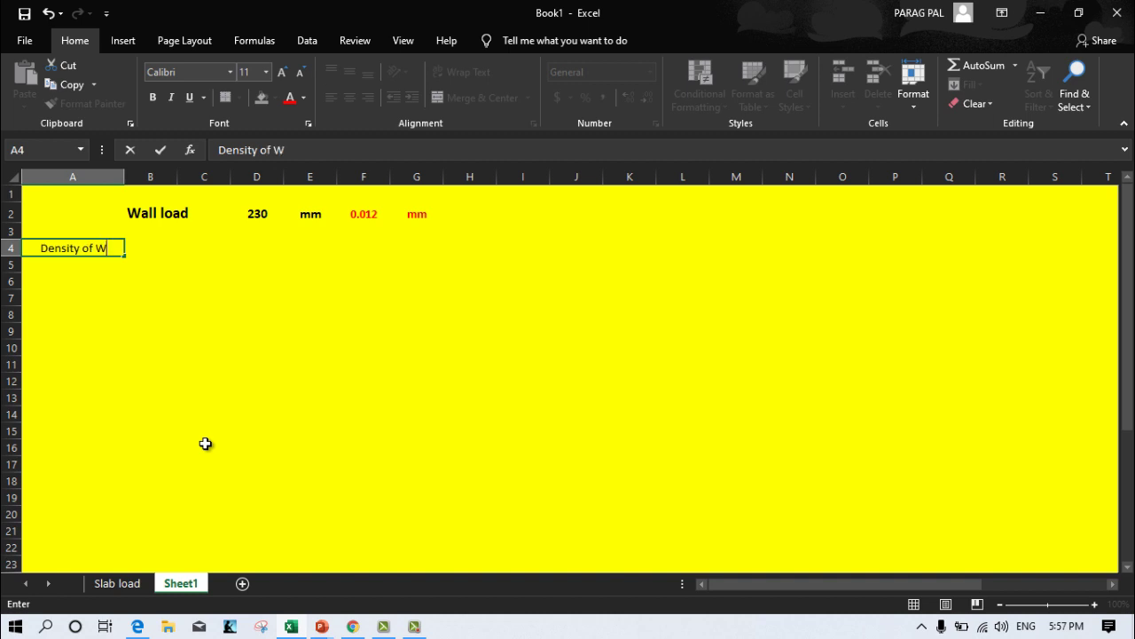
pyautogui.write('all')
pyautogui.hotkey('ctrl', 'Return')
pyautogui.press('Down')
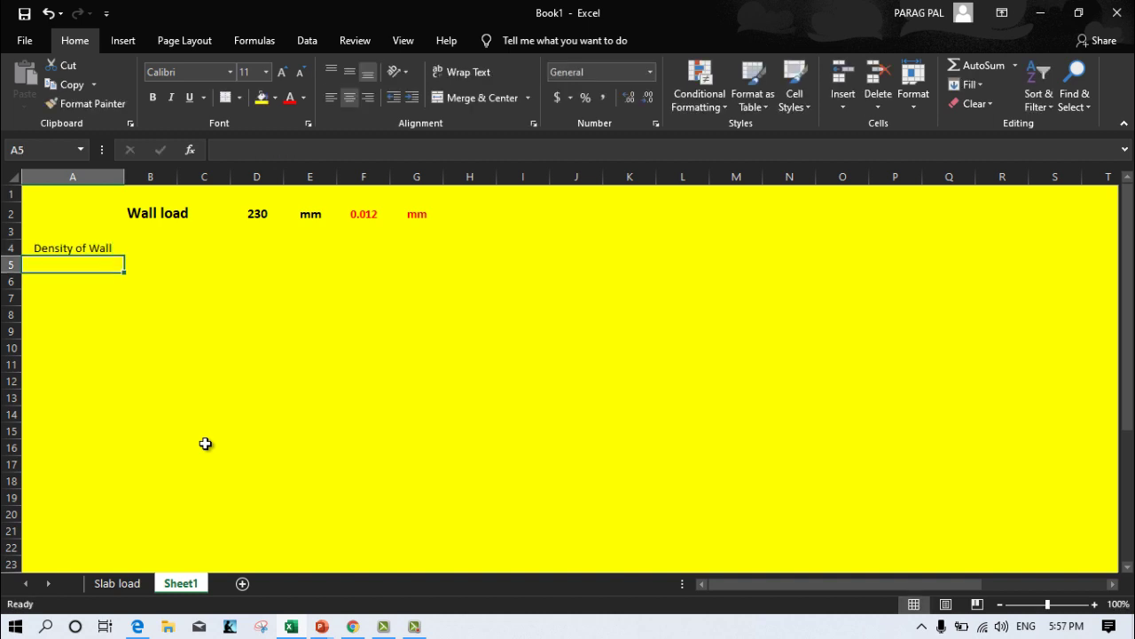
pyautogui.write('Desi')
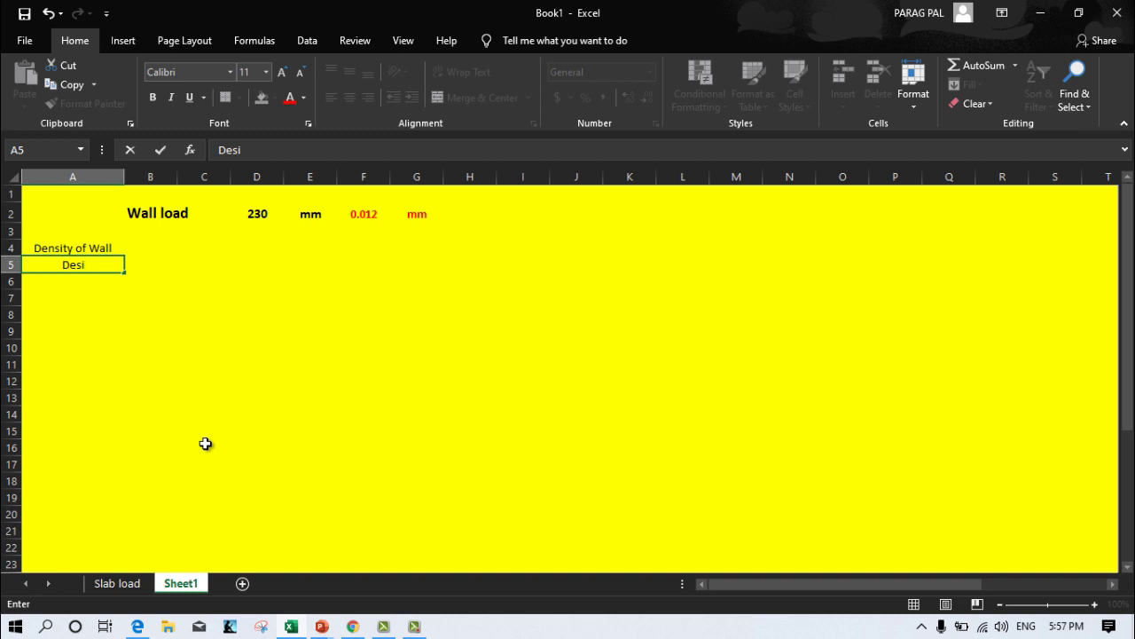
pyautogui.press('BackSpace')
pyautogui.press('BackSpace')
pyautogui.write('nsity ')
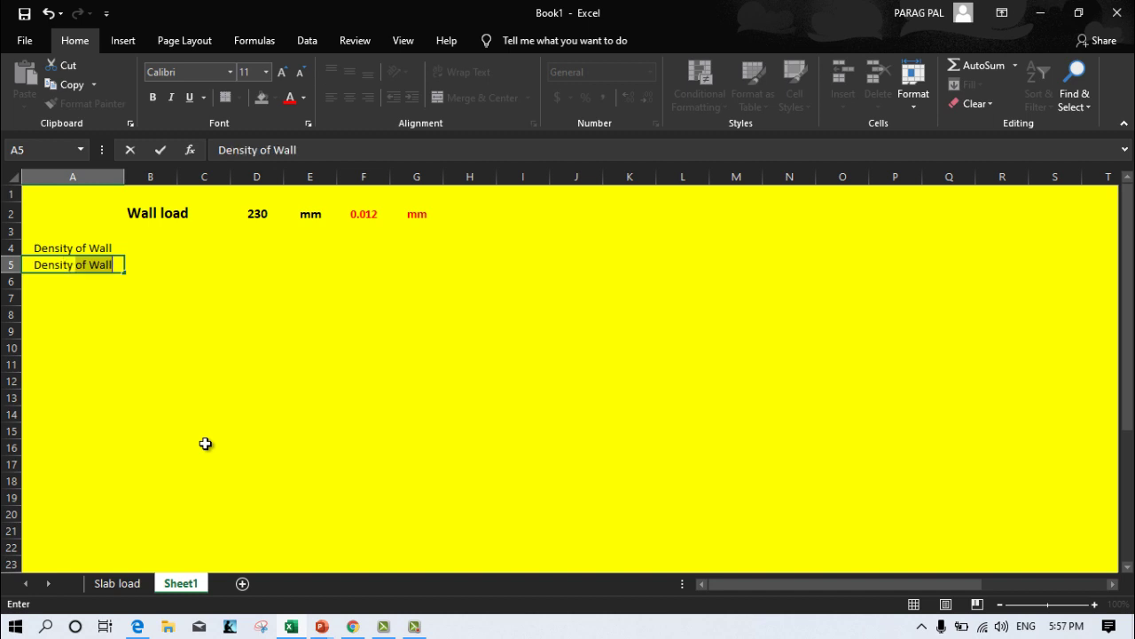
pyautogui.write('of plas')
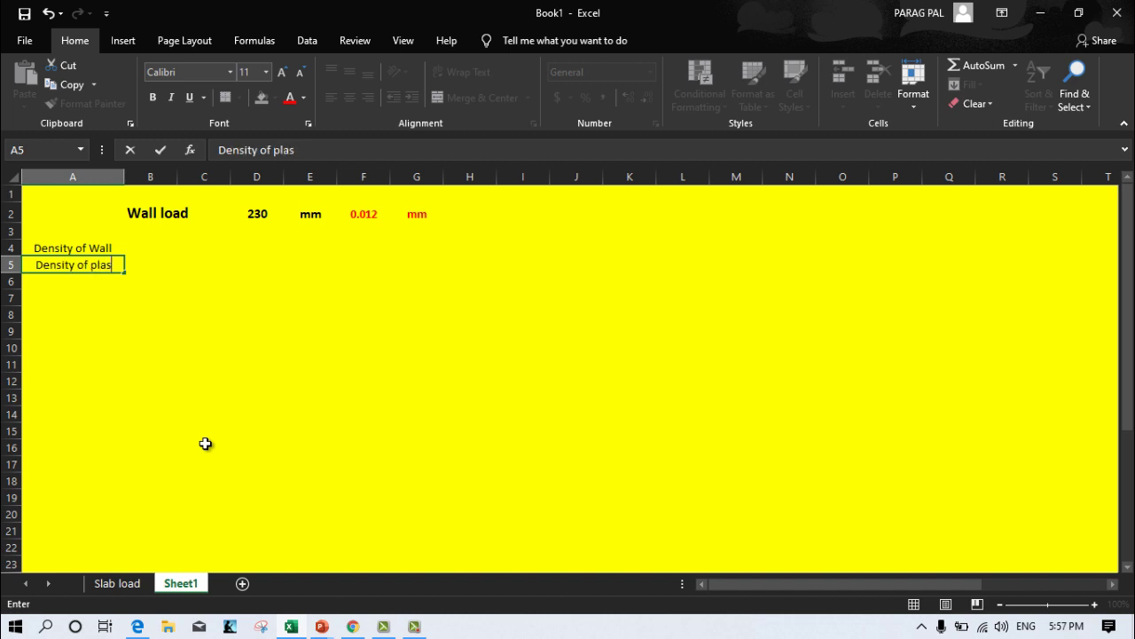
pyautogui.write('ter')
pyautogui.press('Tab')
# - Enter wall density 19 in B4 and plaster density 20 in B5
pyautogui.press('Up')
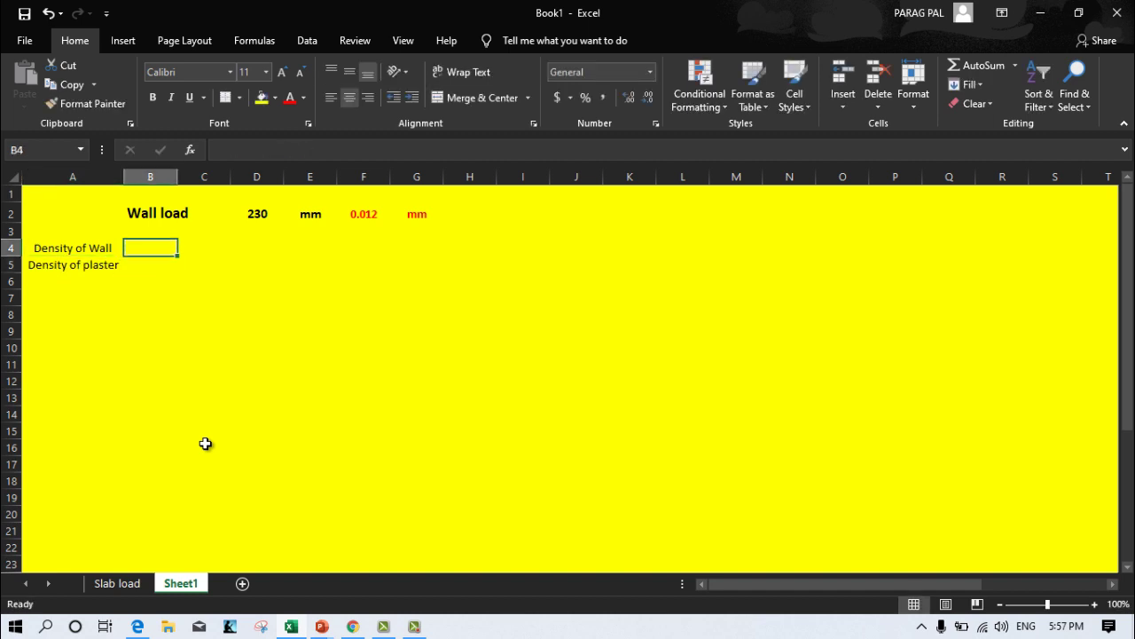
pyautogui.write('19')
pyautogui.press('Return')
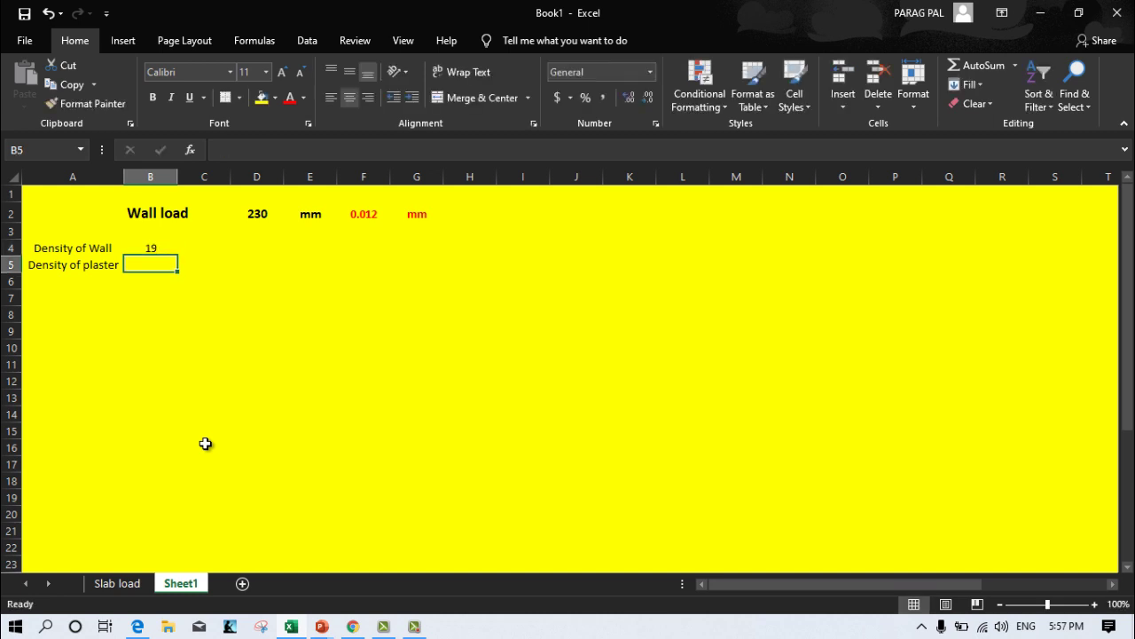
pyautogui.write('20')
pyautogui.press('Return')
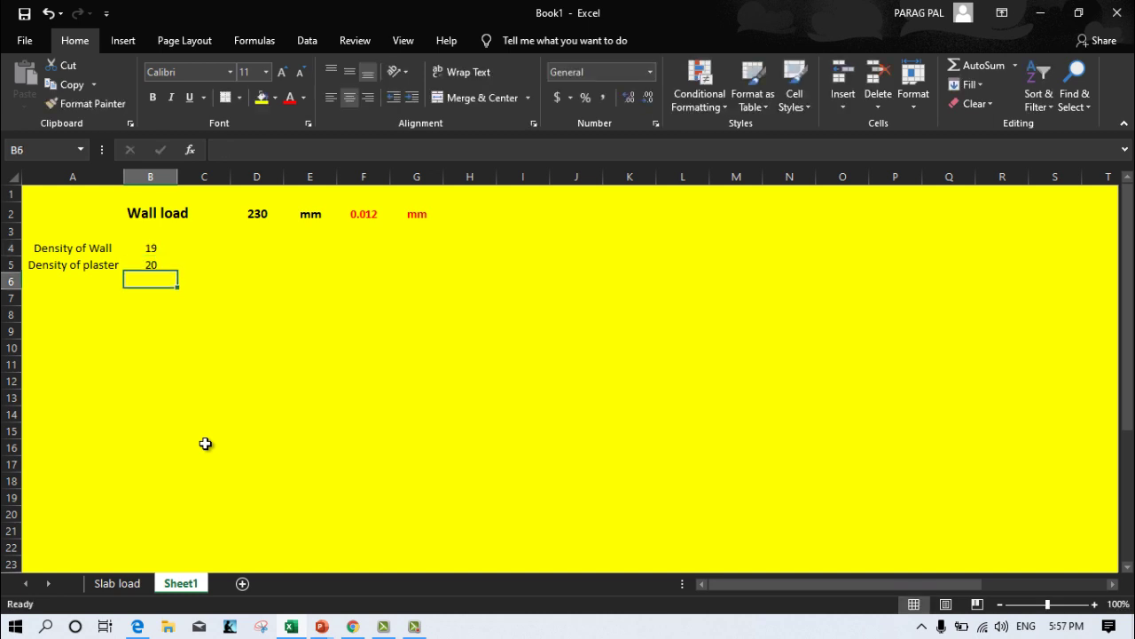
pyautogui.press('Left')
pyautogui.press('Down')
# - Label A7 'Wall load' and enter a starting formula =(0.23*B4) in B7
pyautogui.write('W')
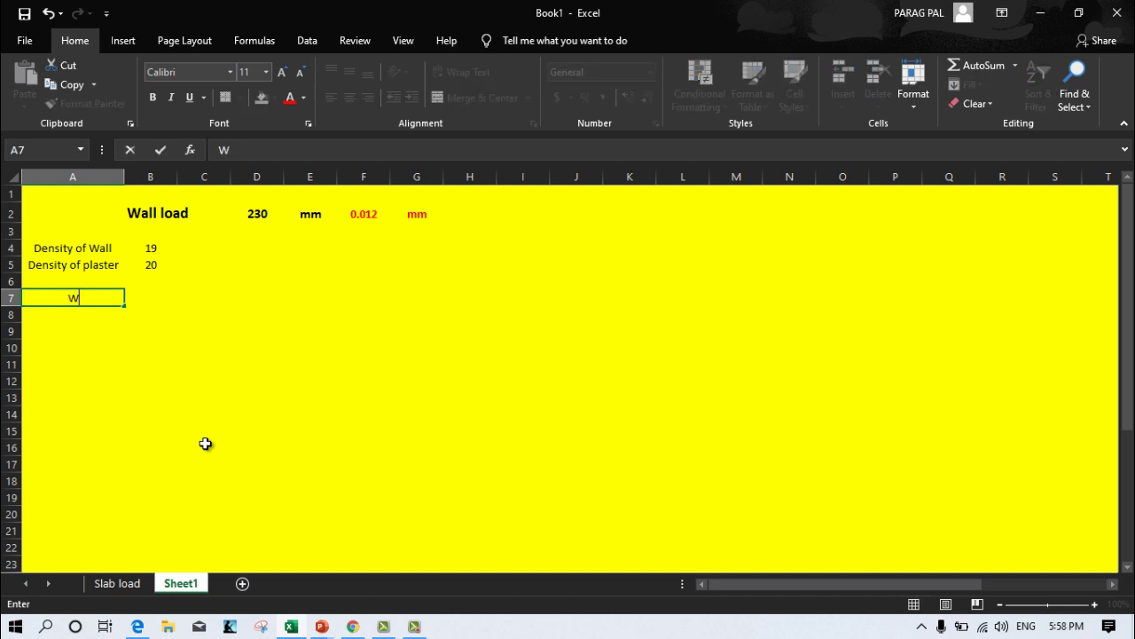
pyautogui.write('all loa')
pyautogui.write('d')
pyautogui.press('Tab')
pyautogui.write('=')
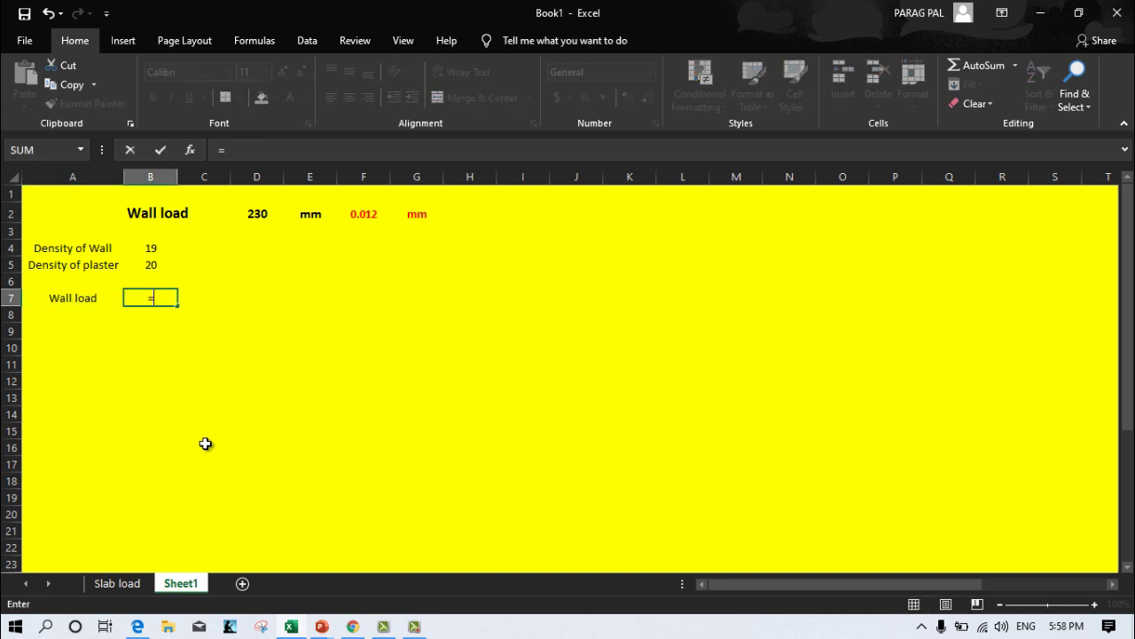
pyautogui.write('(')
pyautogui.write('0.23')
pyautogui.write('*')
pyautogui.press('Up')
pyautogui.press('Up')
pyautogui.press('Up')
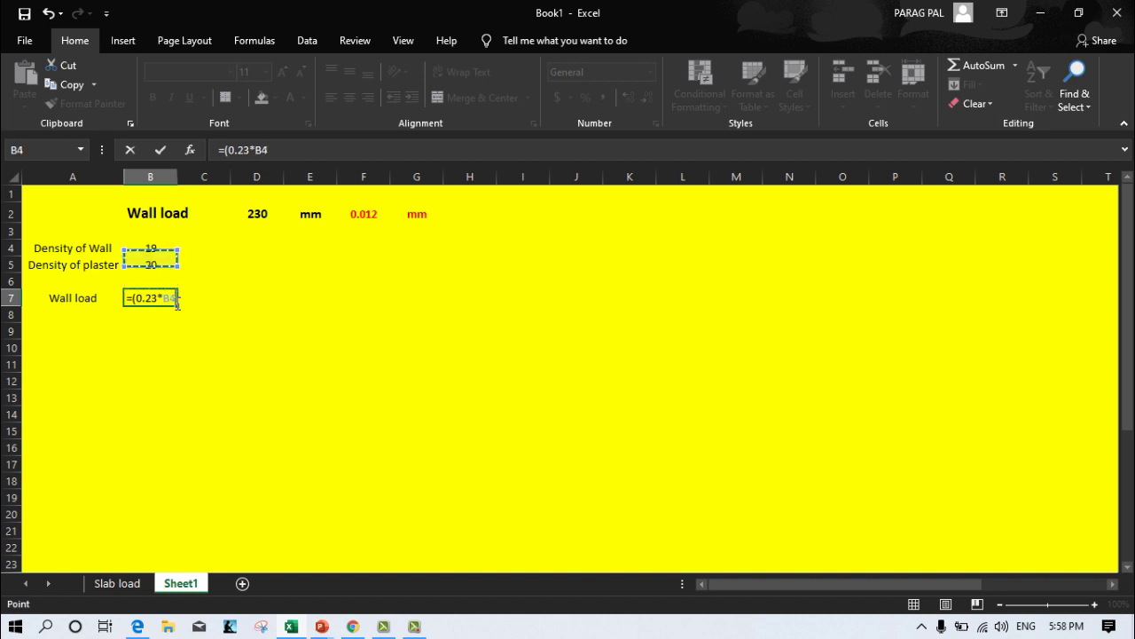
pyautogui.write(')+')
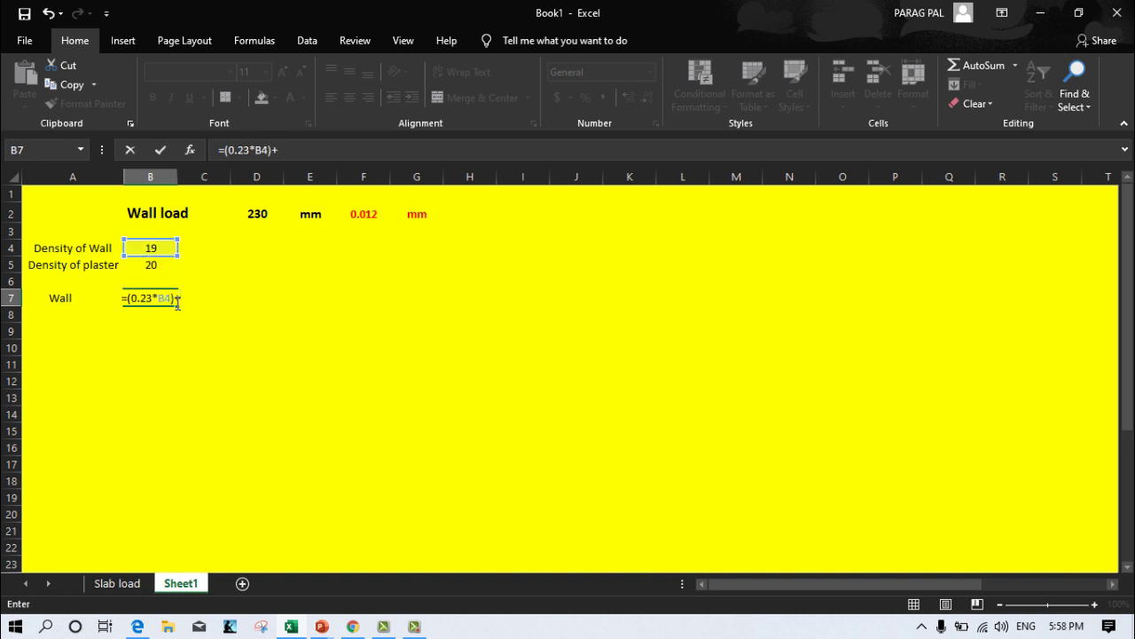
pyautogui.press('Up')
pyautogui.press('Right')
pyautogui.press('Right')
pyautogui.press('Right')
pyautogui.press('Up')
pyautogui.press('Up')
pyautogui.press('Up')
pyautogui.press('Right')
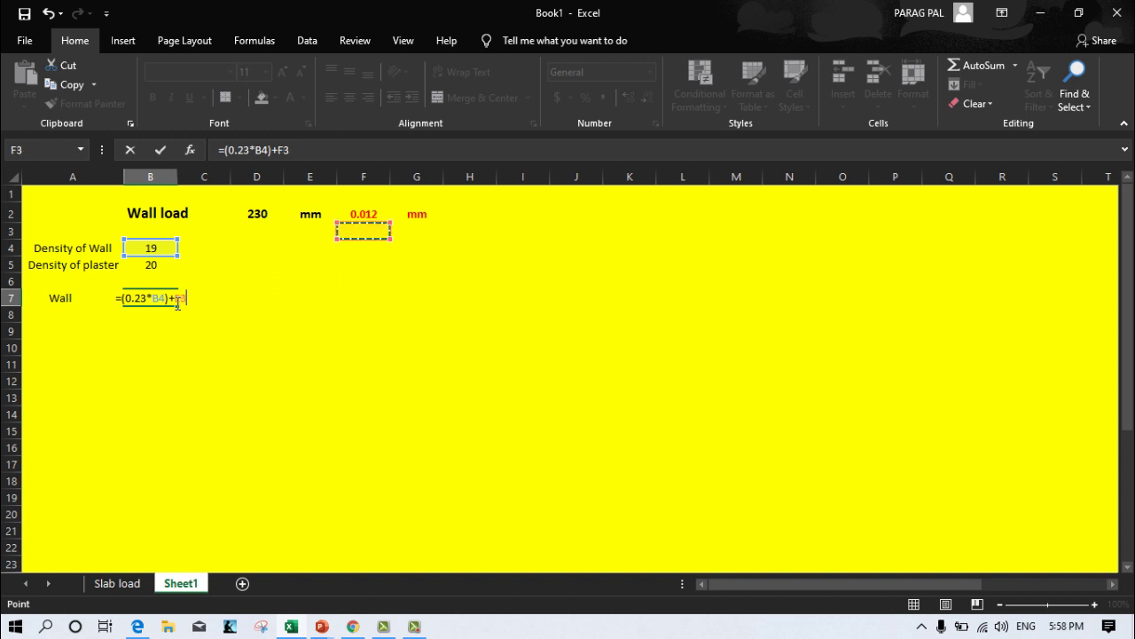
pyautogui.press('Up')
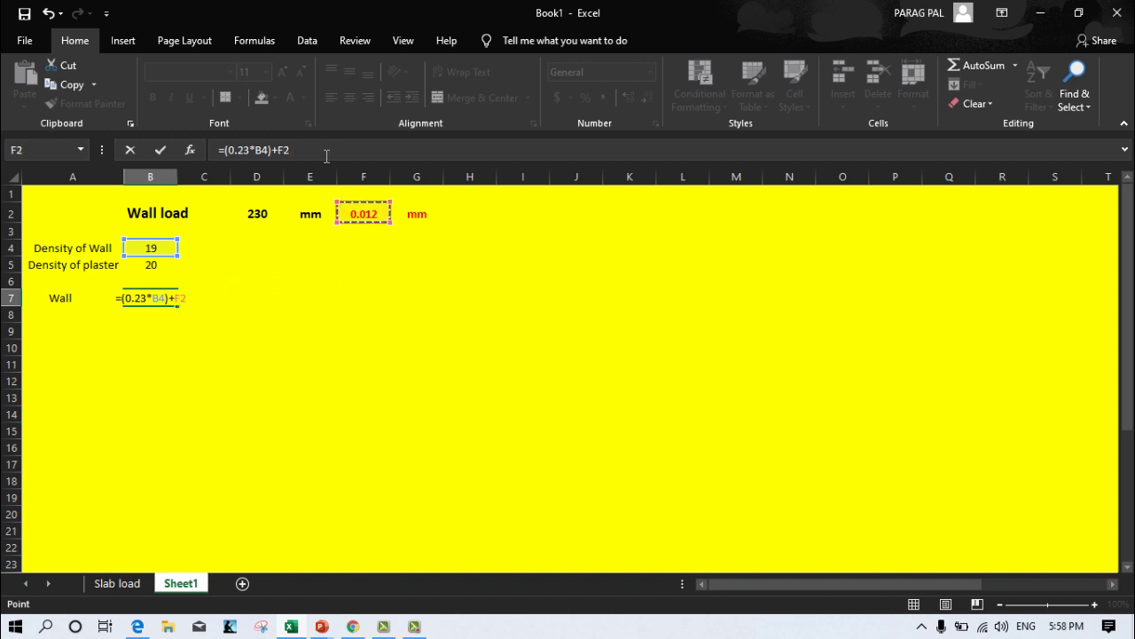
pyautogui.press('BackSpace')
pyautogui.press('BackSpace')
pyautogui.press('BackSpace')
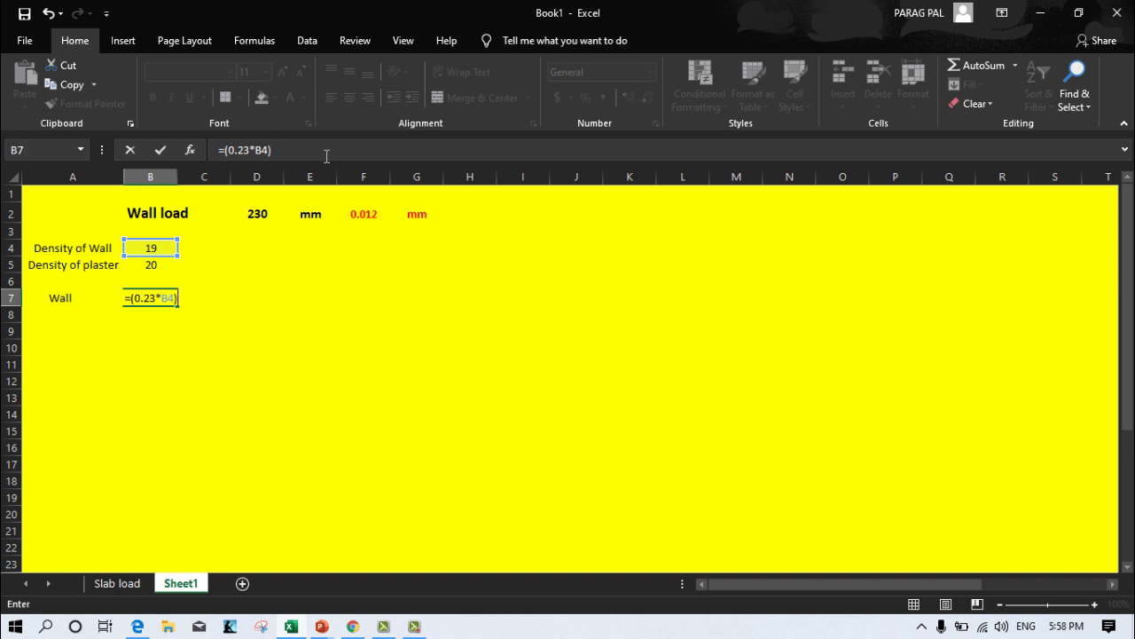
pyautogui.press('Return')
# - Change the plaster thickness unit in G2 to m
pyautogui.click(419, 213)
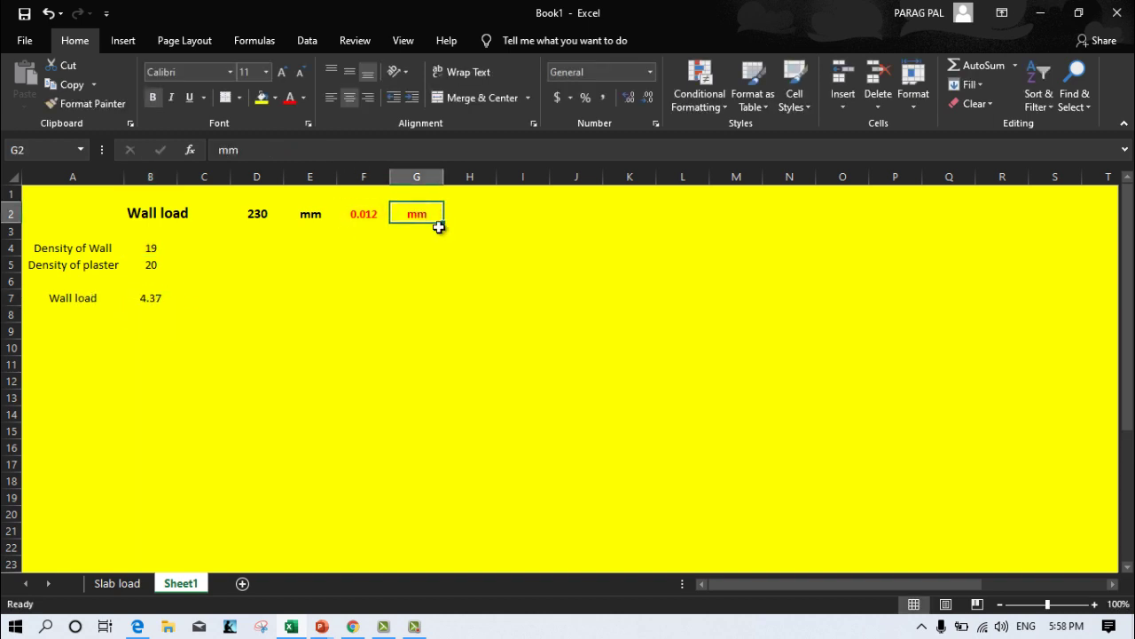
pyautogui.write('m')
pyautogui.press('Return')
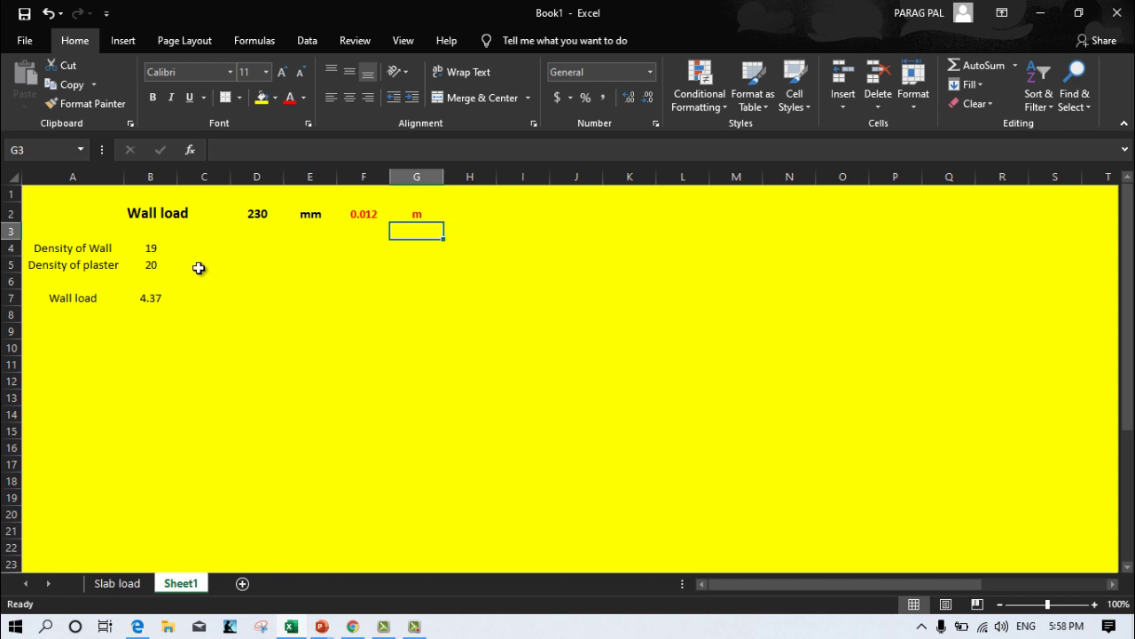
# - Extend the B7 formula to =(0.23*B4)+(F2*2)*B5
pyautogui.click(153, 312)
pyautogui.click(151, 298)
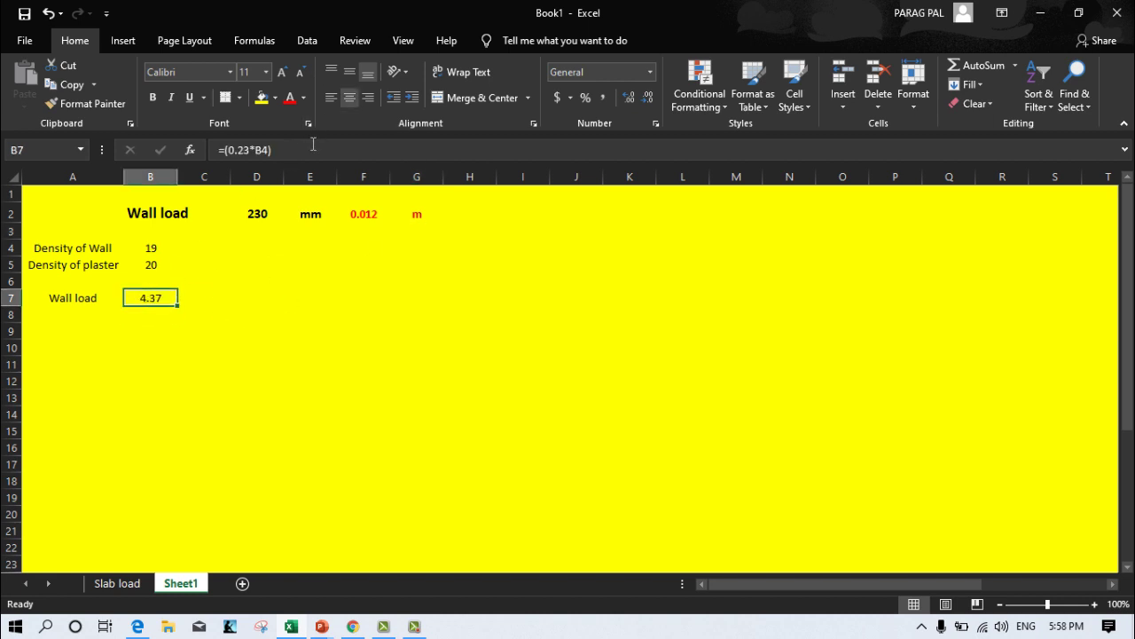
pyautogui.click(313, 145)
pyautogui.write('+(')
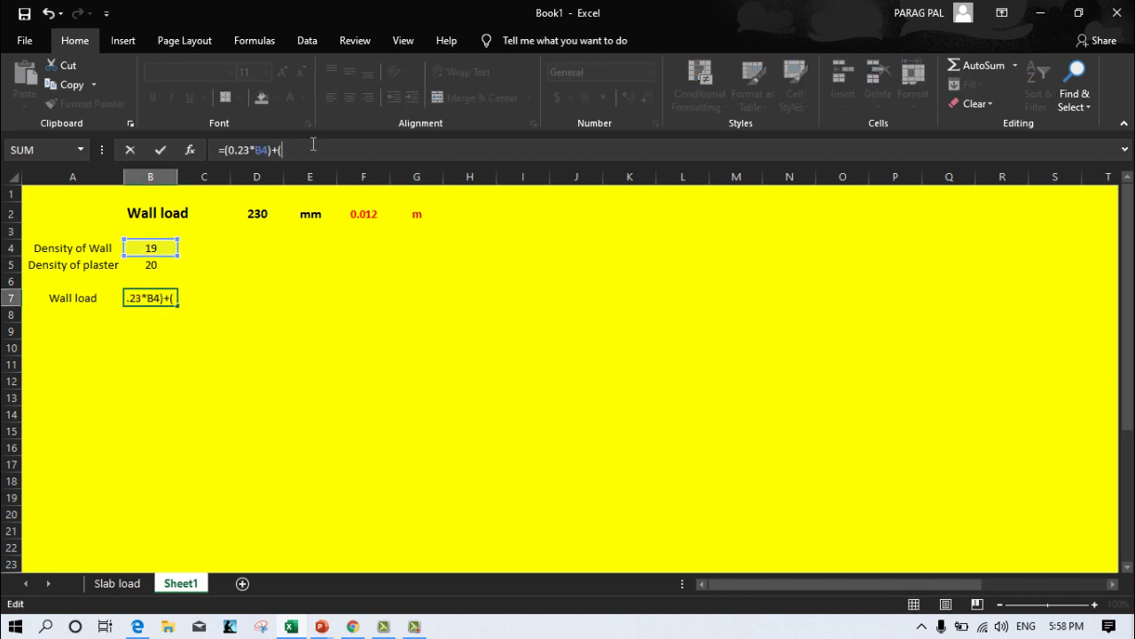
pyautogui.click(382, 213)
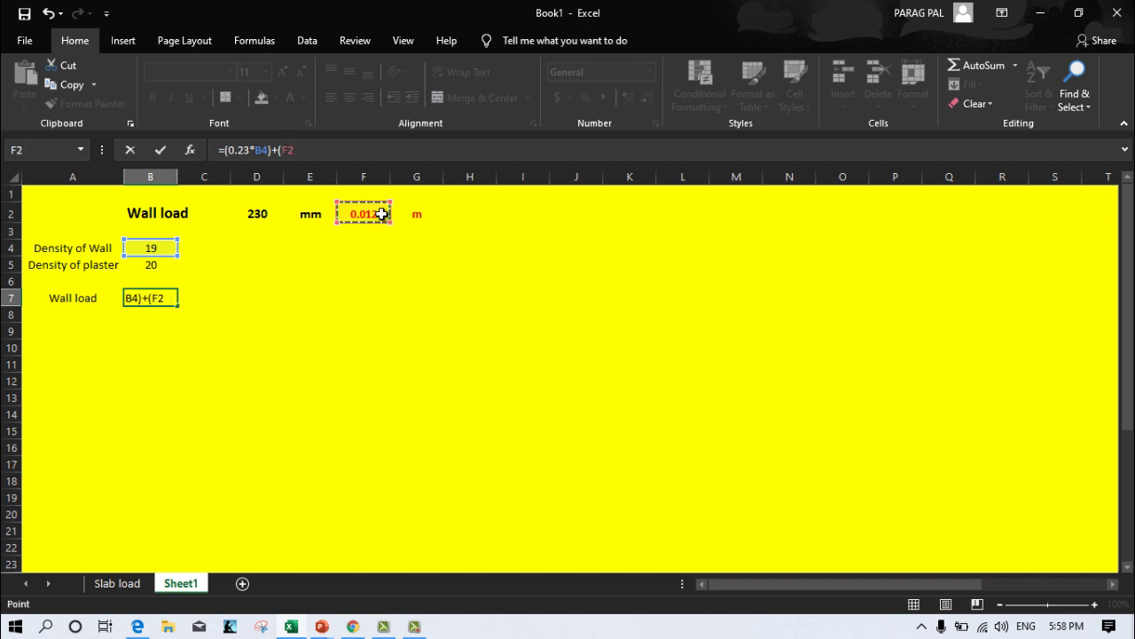
pyautogui.write('*2')
pyautogui.write(')*')
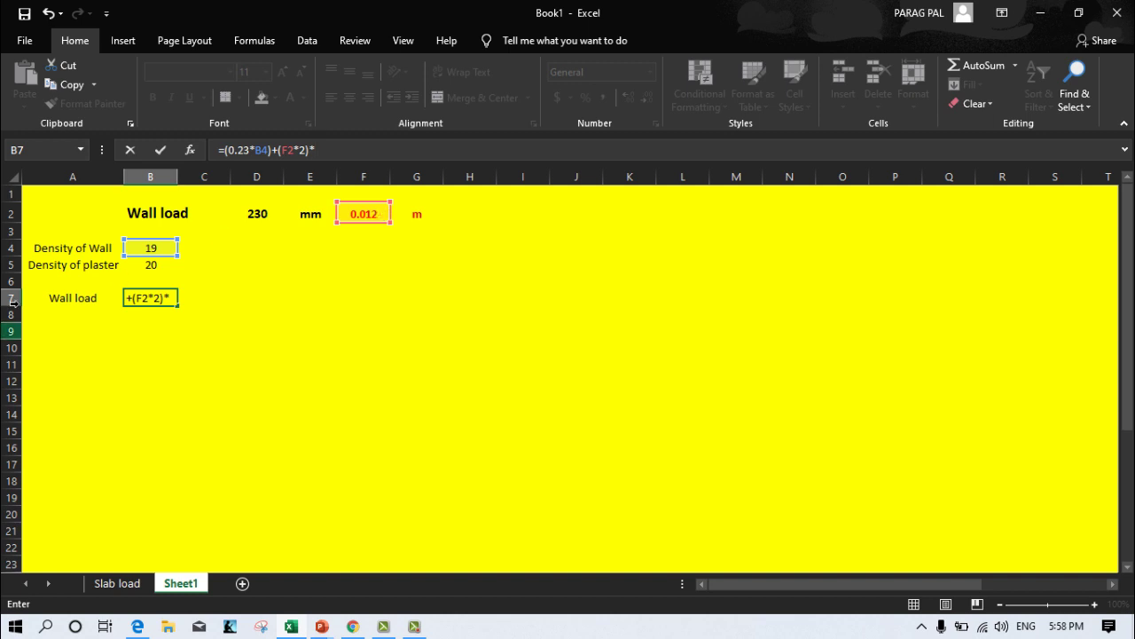
pyautogui.click(149, 264)
pyautogui.press('Return')
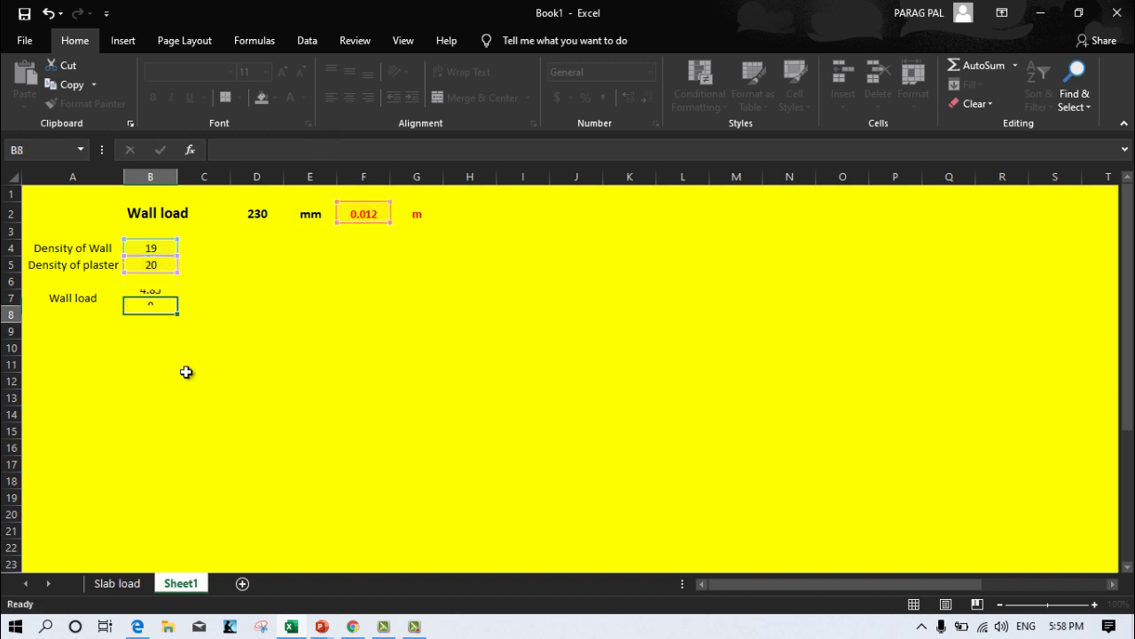
# - Add the unit Kn/sq.m in C7 beside the wall load
pyautogui.press('Up')
pyautogui.press('Right')
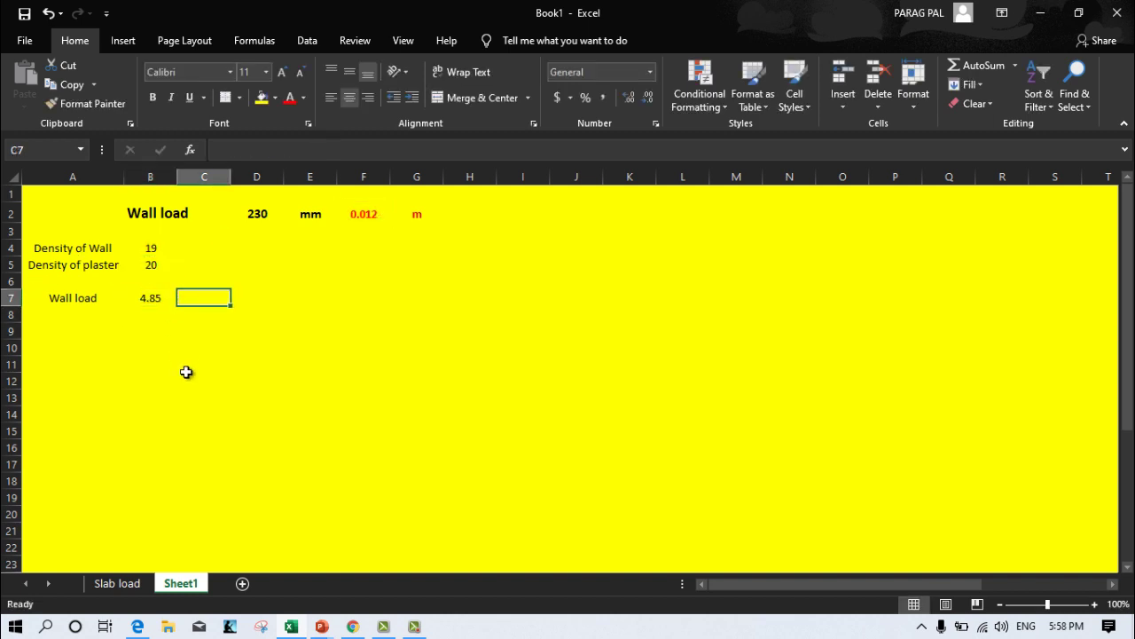
pyautogui.write('Kn')
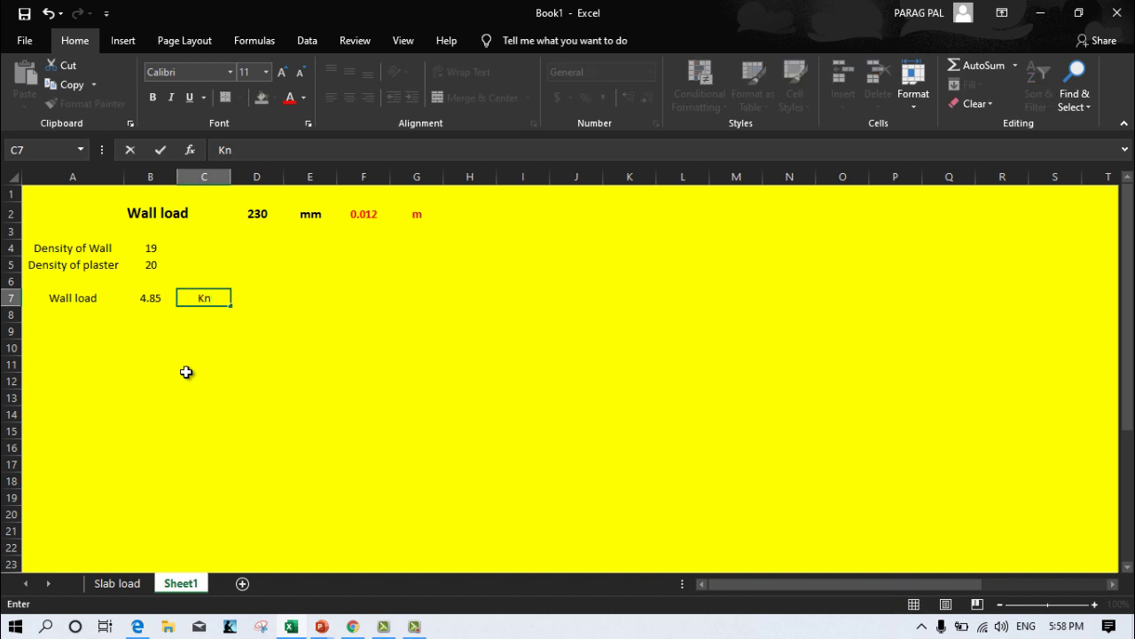
pyautogui.write('/sq.m')
pyautogui.press('Return')
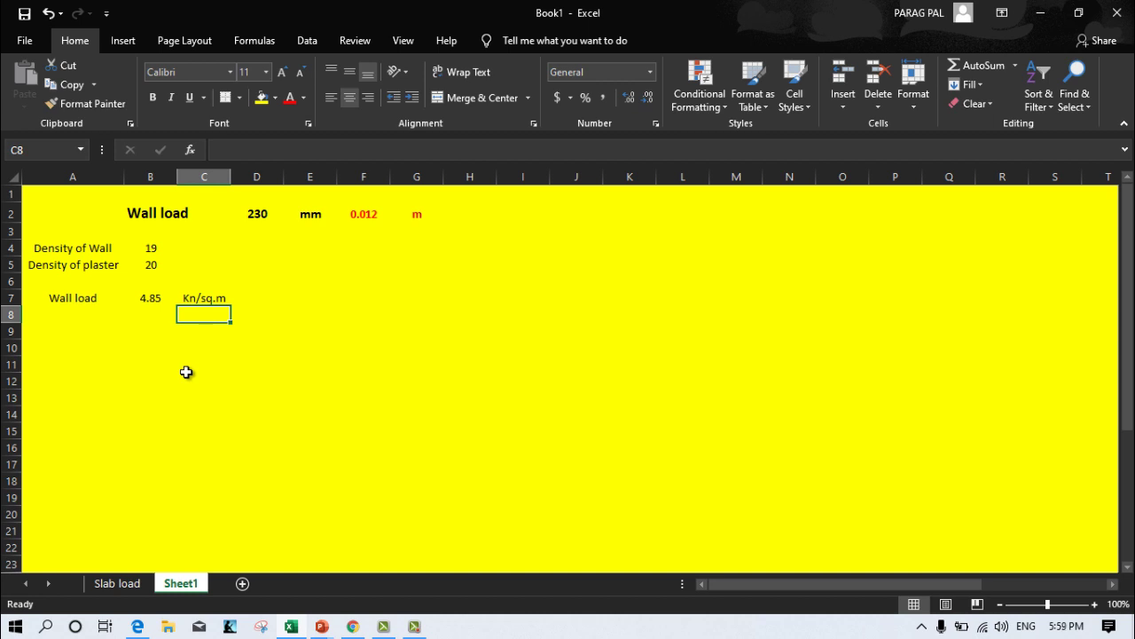
# - Add a 'Height of floor' row in row 9 with value 3 and unit m
pyautogui.press('Down')
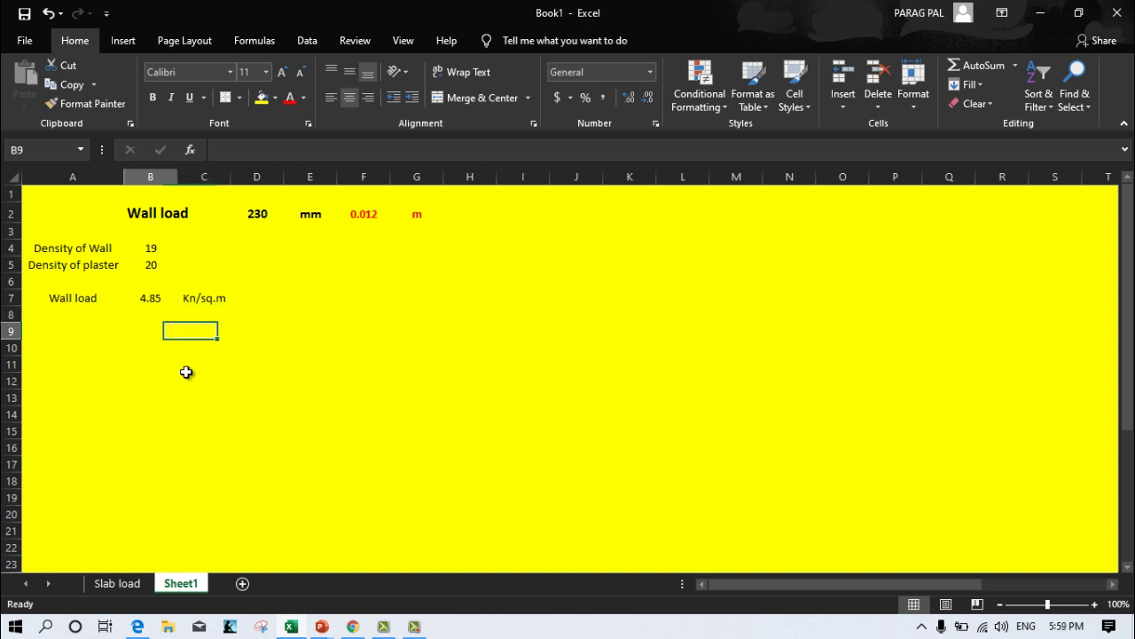
pyautogui.press('Left')
pyautogui.press('Left')
pyautogui.write('Hi')
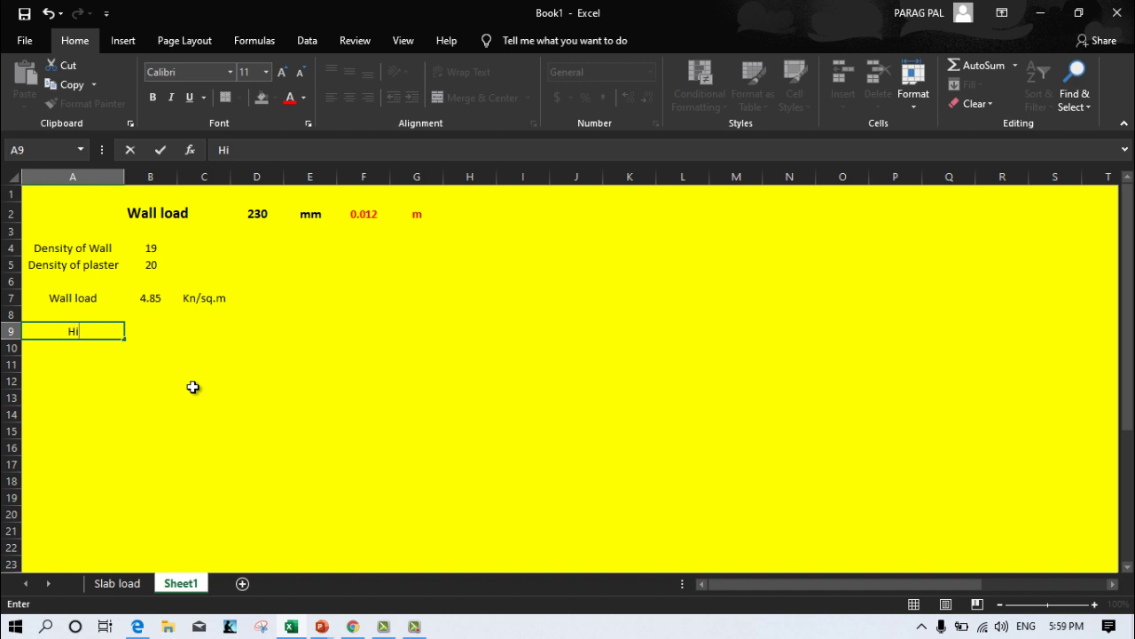
pyautogui.write('iH')
pyautogui.press('BackSpace')
pyautogui.press('BackSpace')
pyautogui.press('BackSpace')
pyautogui.write('eight ')
pyautogui.write('of w')
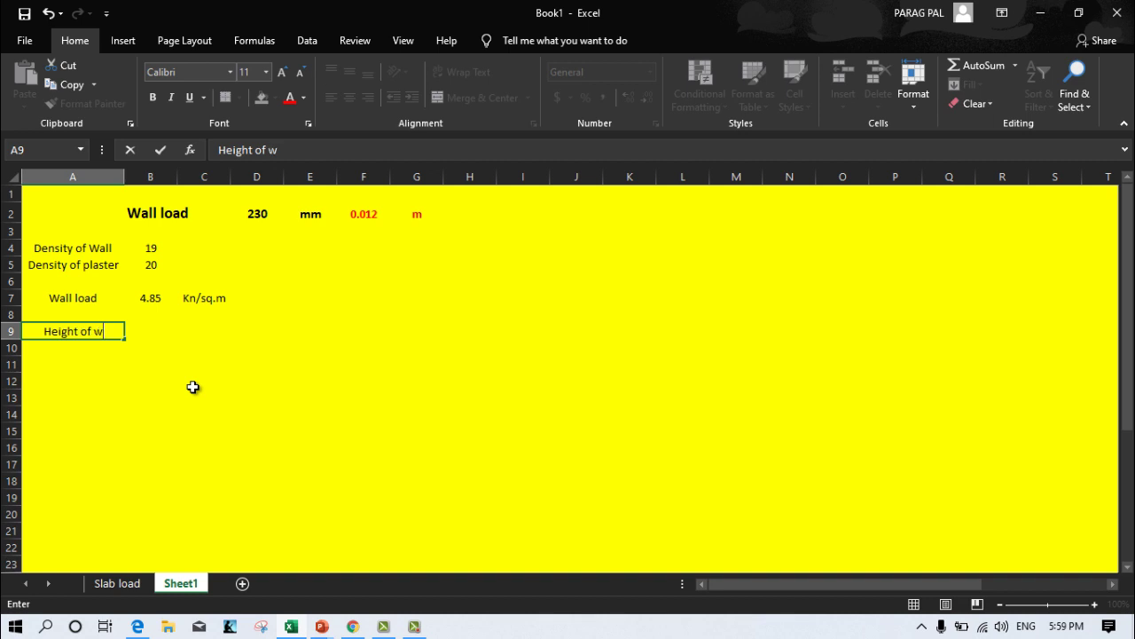
pyautogui.press('BackSpace')
pyautogui.write('flo')
pyautogui.write('or')
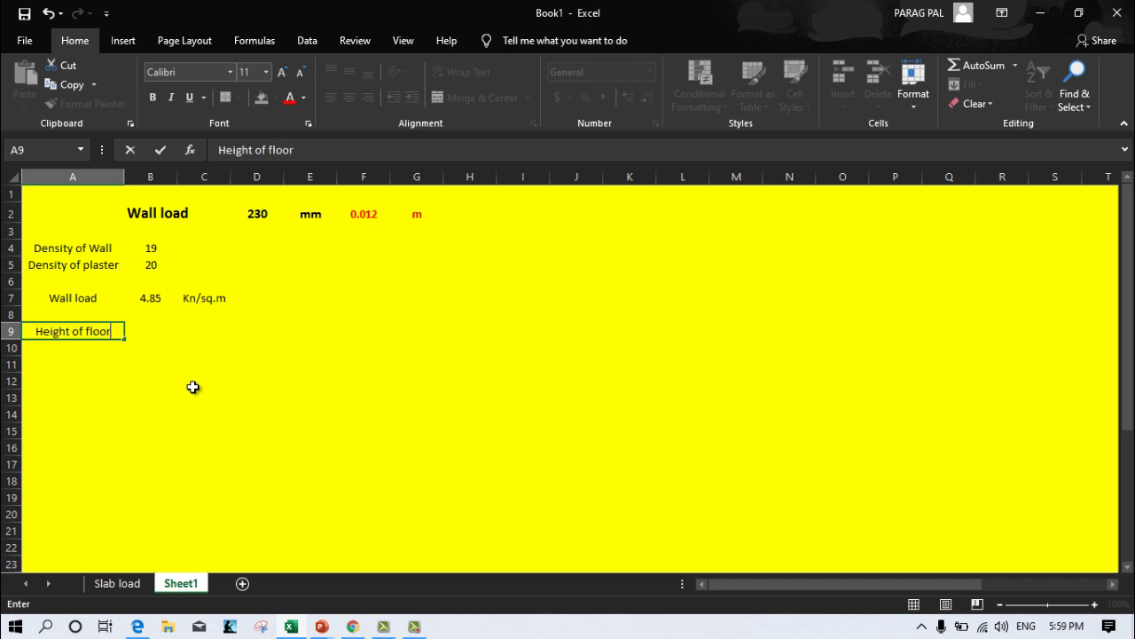
pyautogui.press('Tab')
pyautogui.write('3')
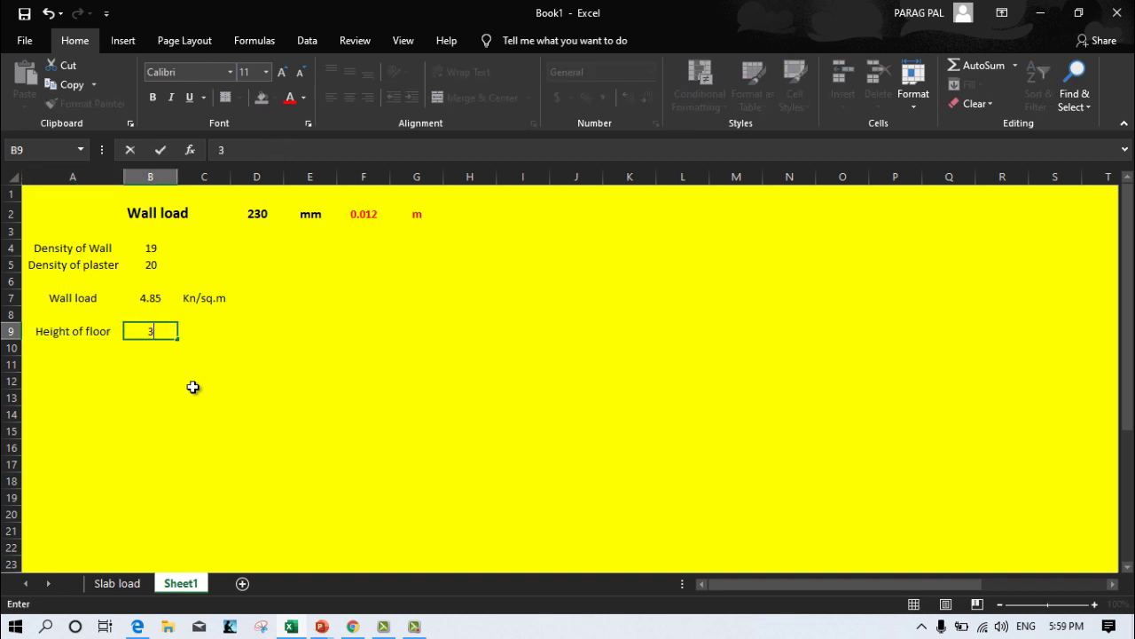
pyautogui.press('Tab')
pyautogui.write('m')
pyautogui.press('Return')
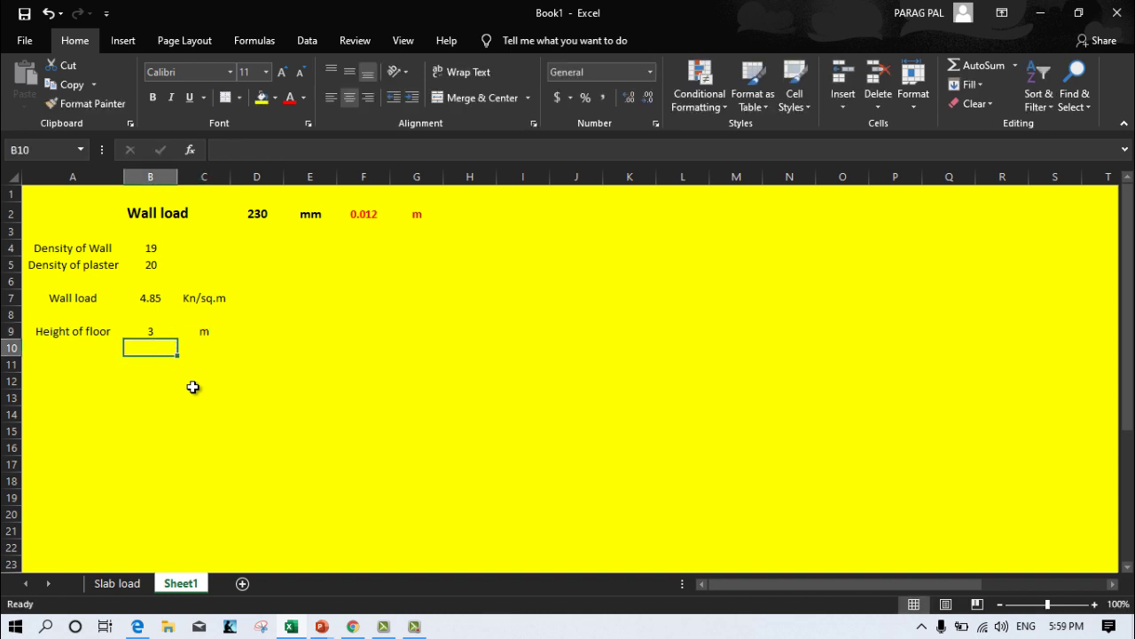
# - Add a 'Total load' row with formula =B9*B7 and unit Kn/sq.m
pyautogui.write('To')
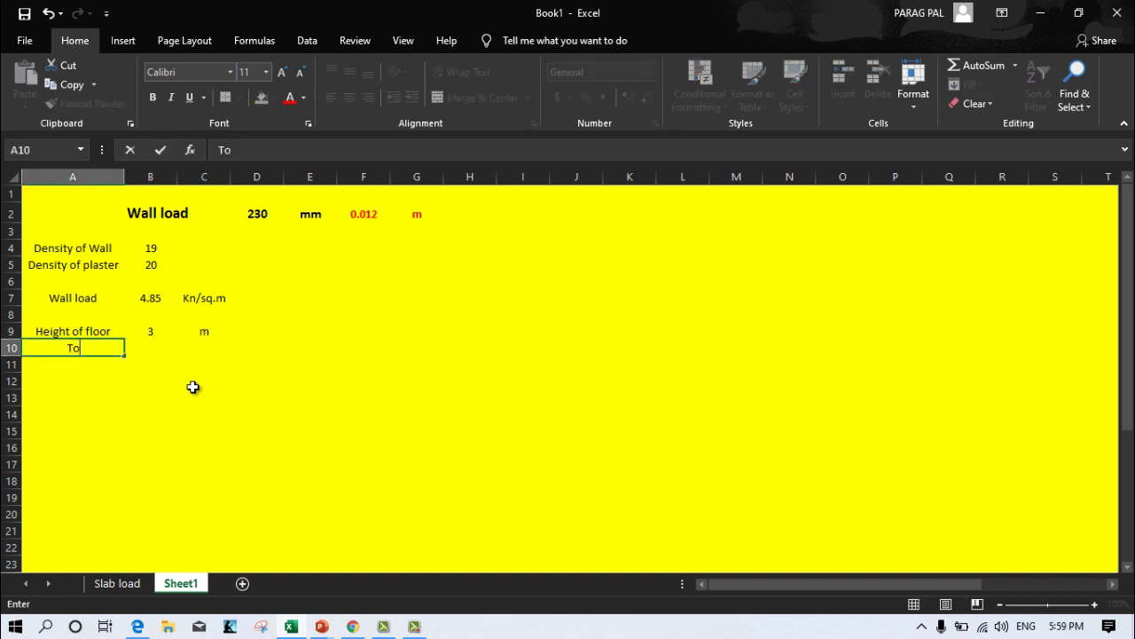
pyautogui.write('tal load')
pyautogui.press('Tab')
pyautogui.write('=')
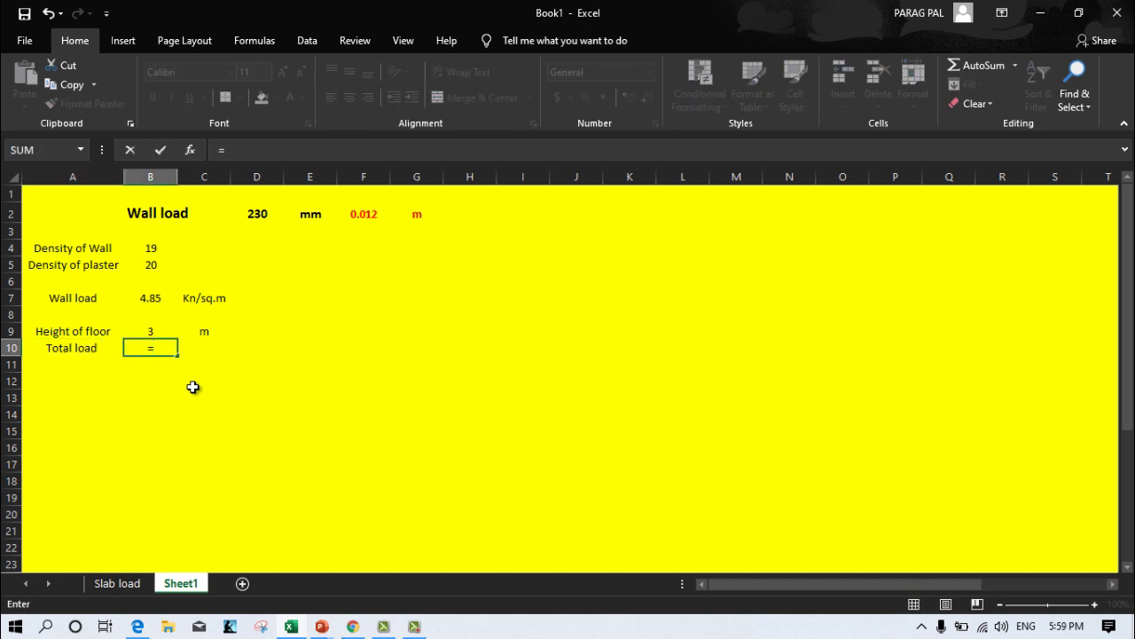
pyautogui.press('Up')
pyautogui.write('*')
pyautogui.press('Up')
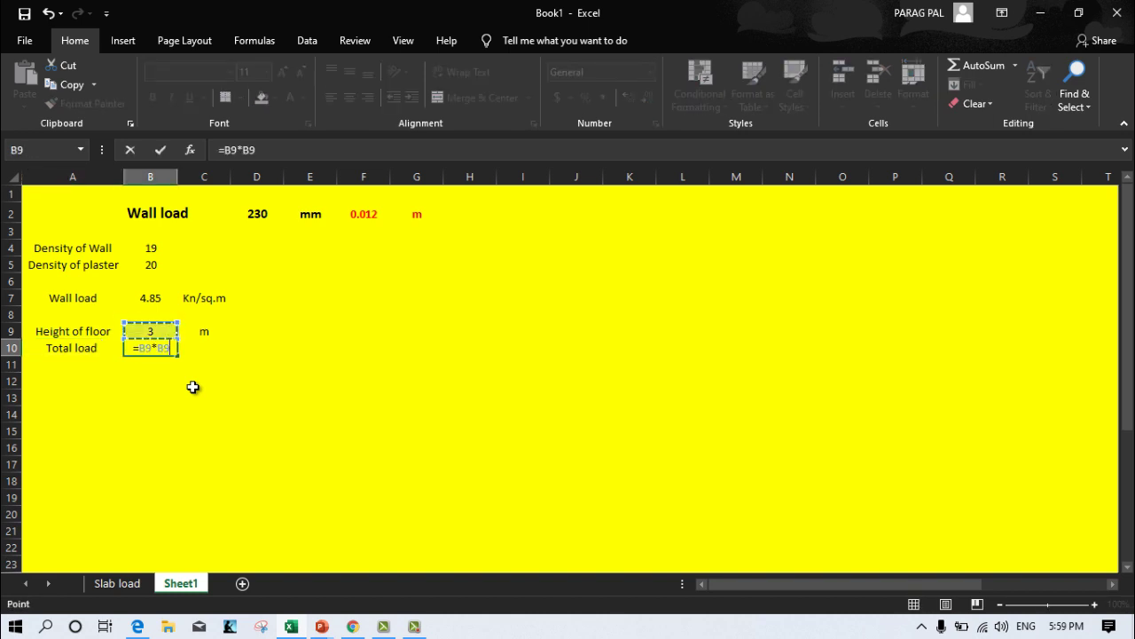
pyautogui.press('Up')
pyautogui.press('Up')
pyautogui.press('Return')
pyautogui.press('Up')
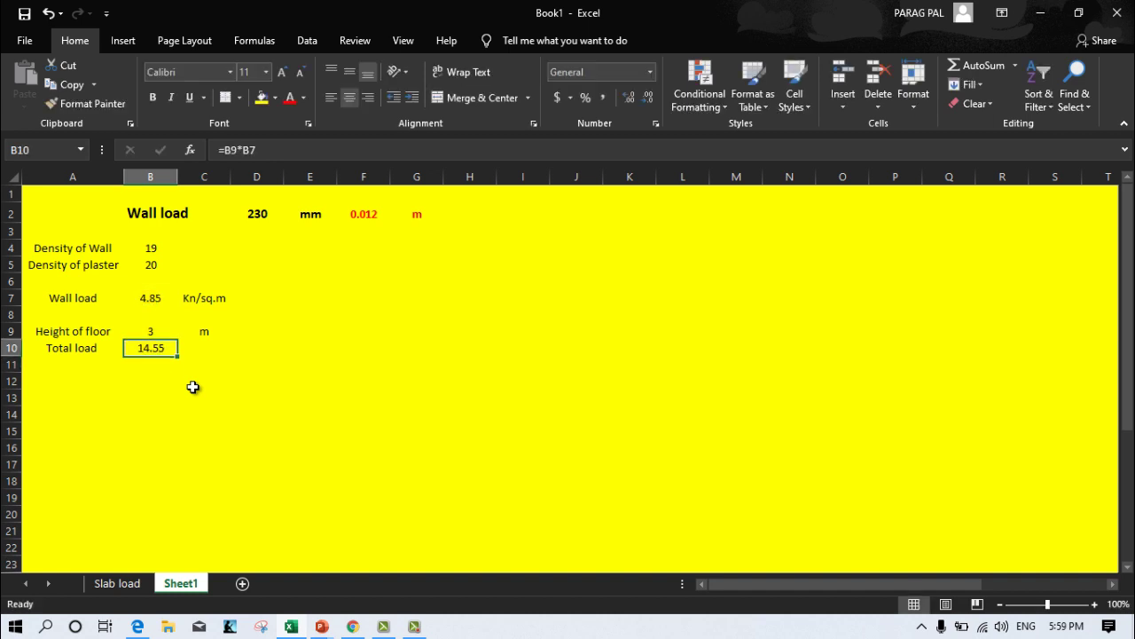
pyautogui.press('Right')
pyautogui.write('K')
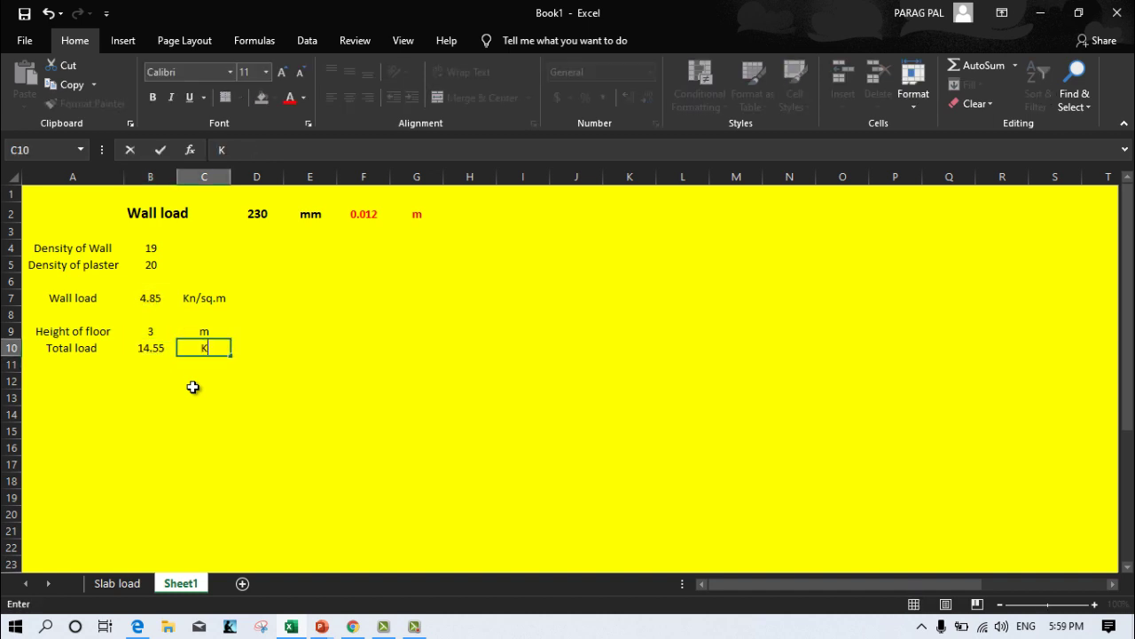
pyautogui.write('n')
pyautogui.write('/sq.m')
pyautogui.press('Return')
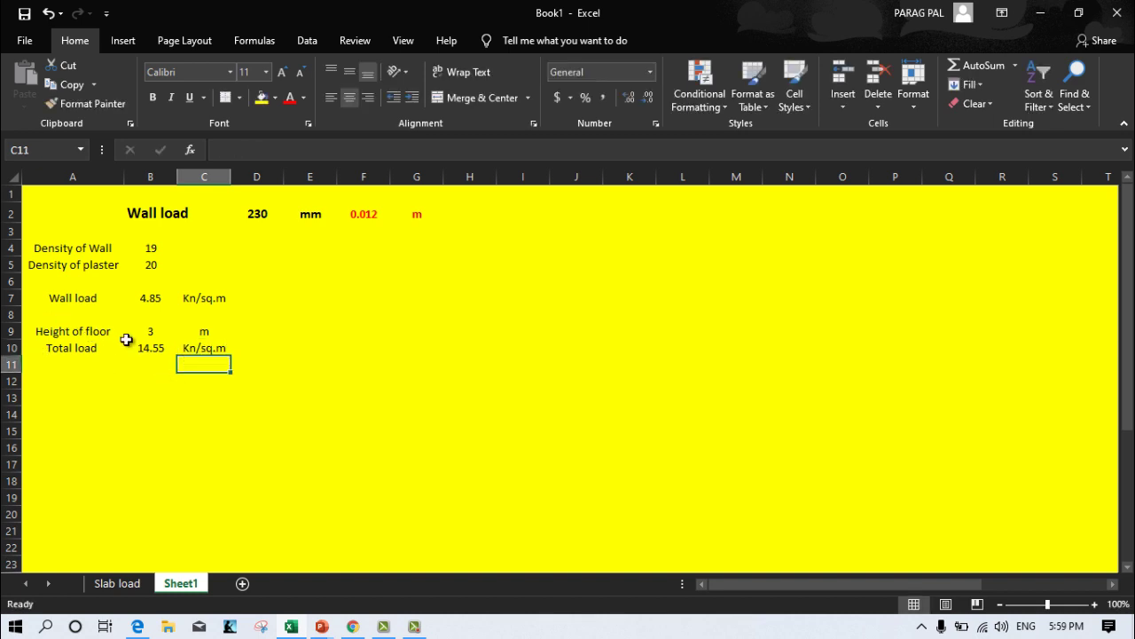
# - Try a floor height of 4.4, then undo it back to 3
pyautogui.click(151, 331)
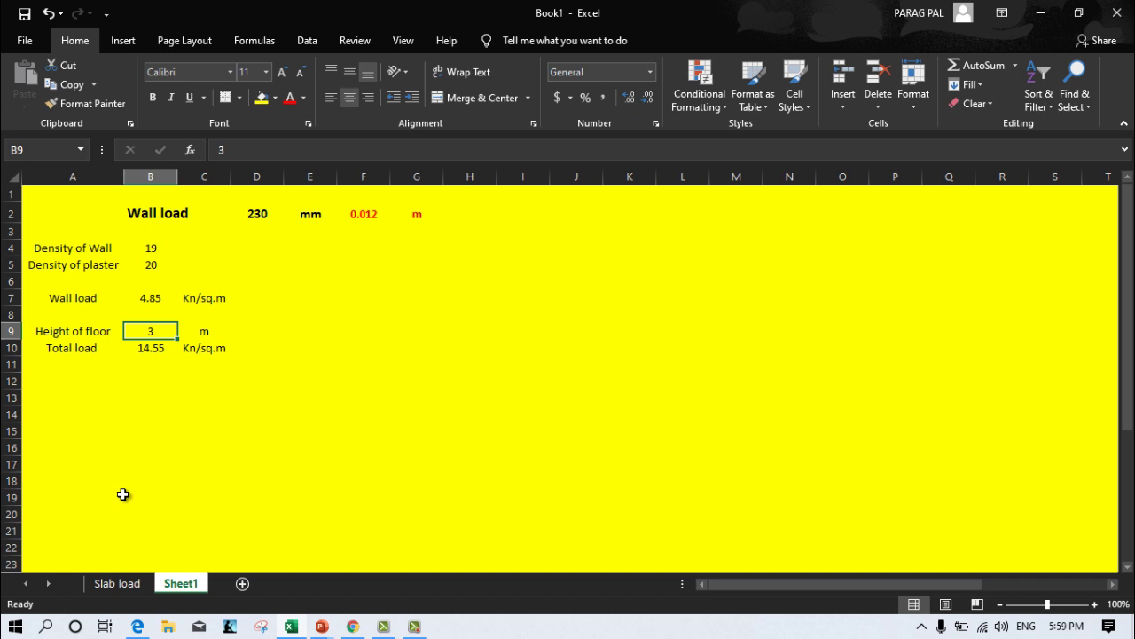
pyautogui.write('4.4')
pyautogui.press('Return')
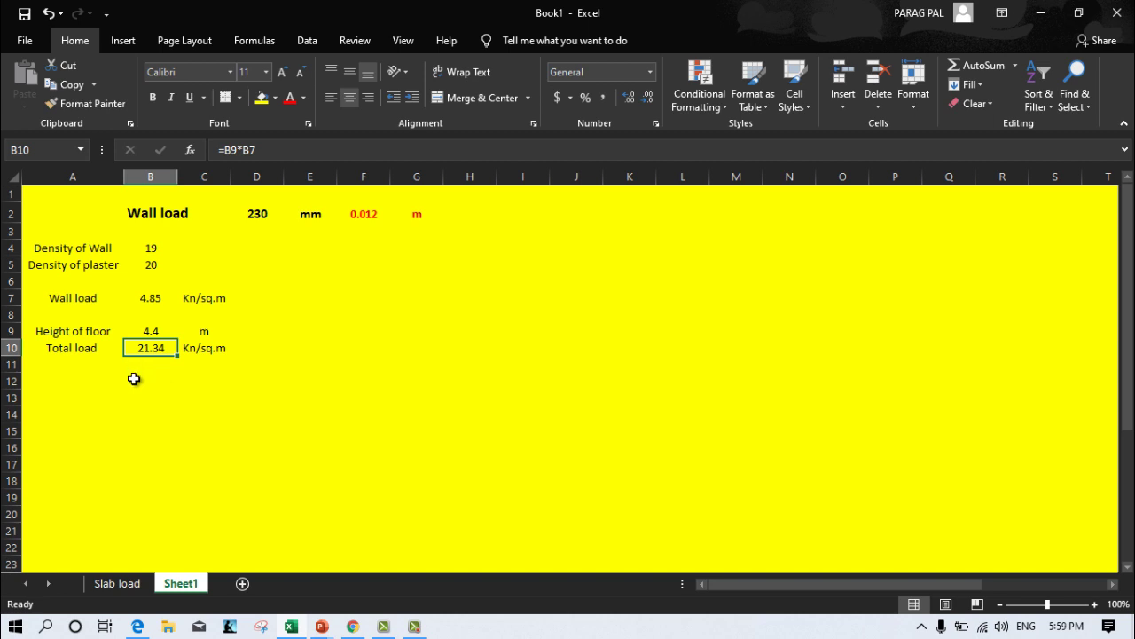
pyautogui.hotkey('ctrl', 'z')
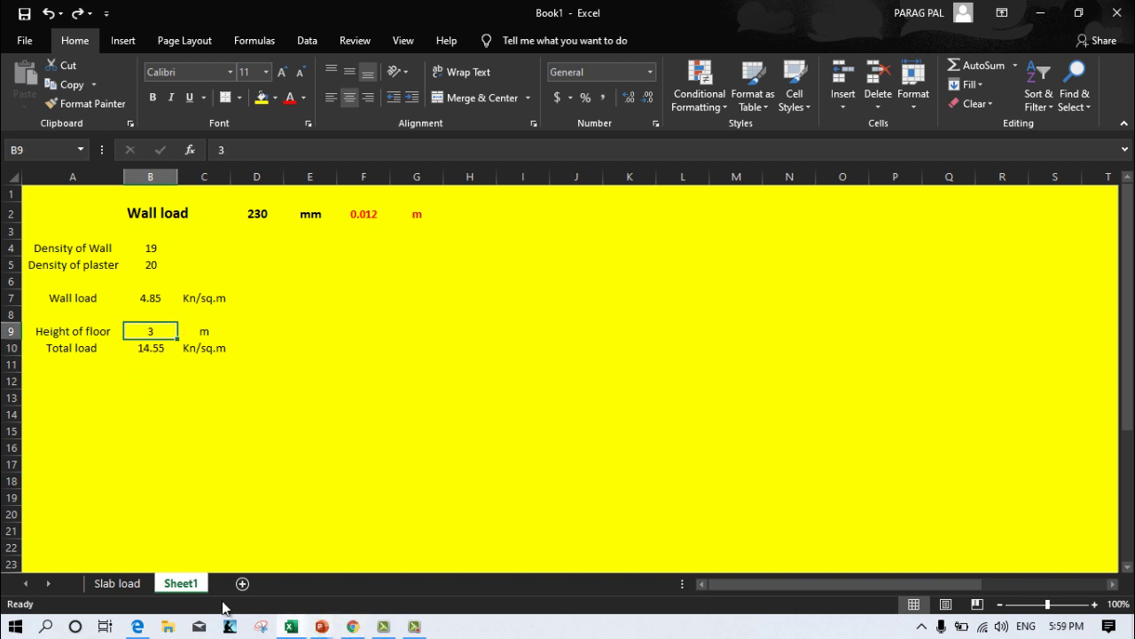
pyautogui.click(149, 626)
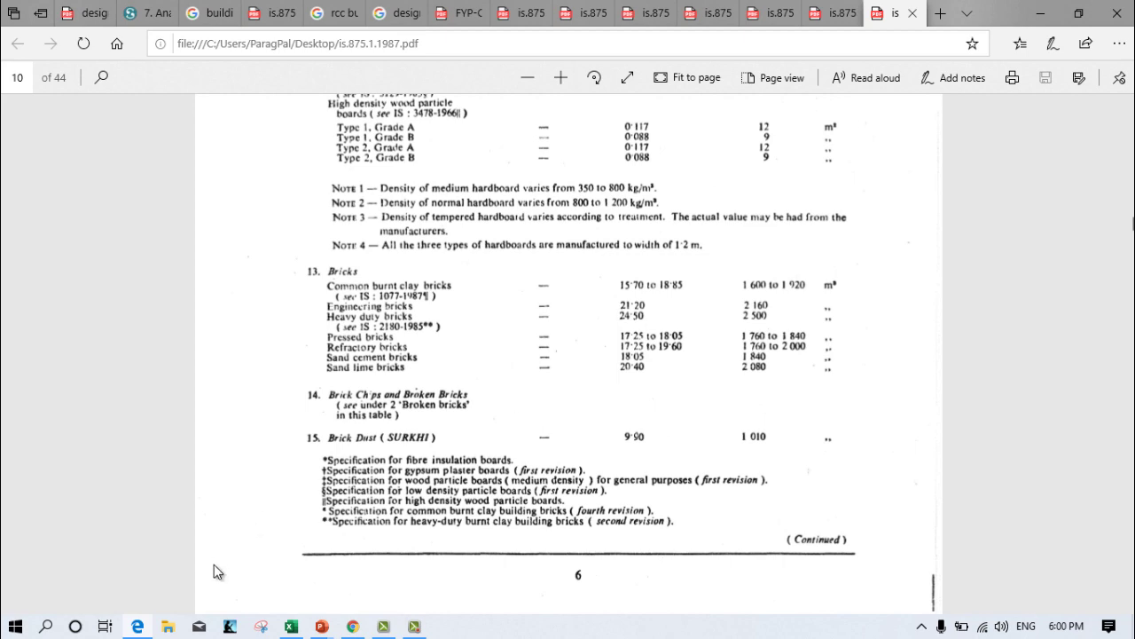
pyautogui.click(293, 626)
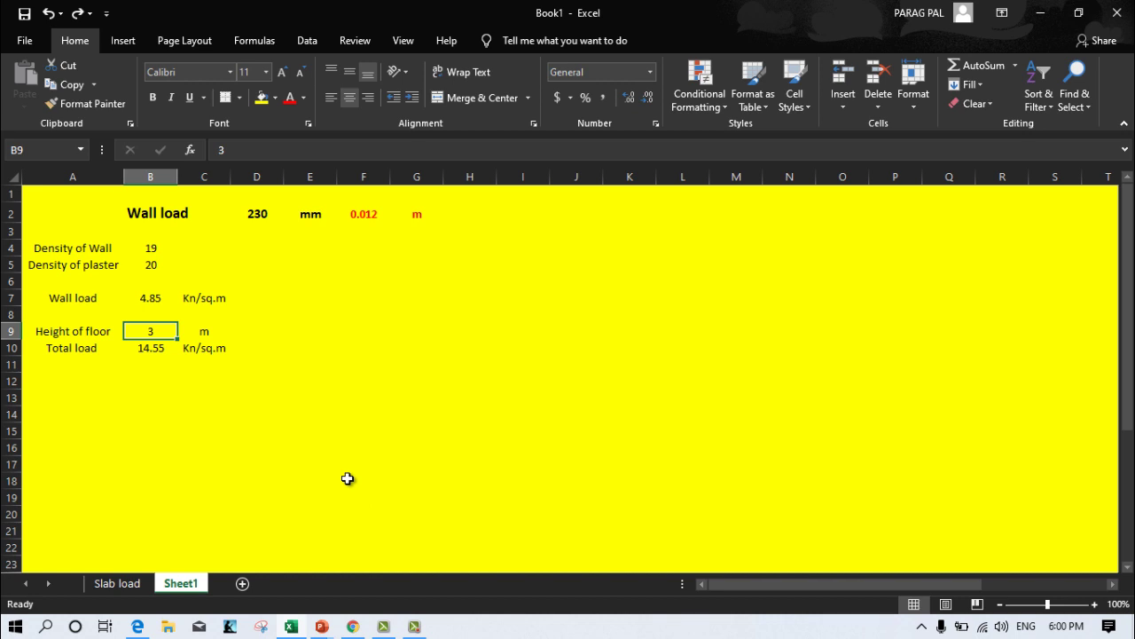
# - Type 24 into B11, beneath the 14.55 Kn/sq.m Total load
pyautogui.press('Down')
pyautogui.press('Down')
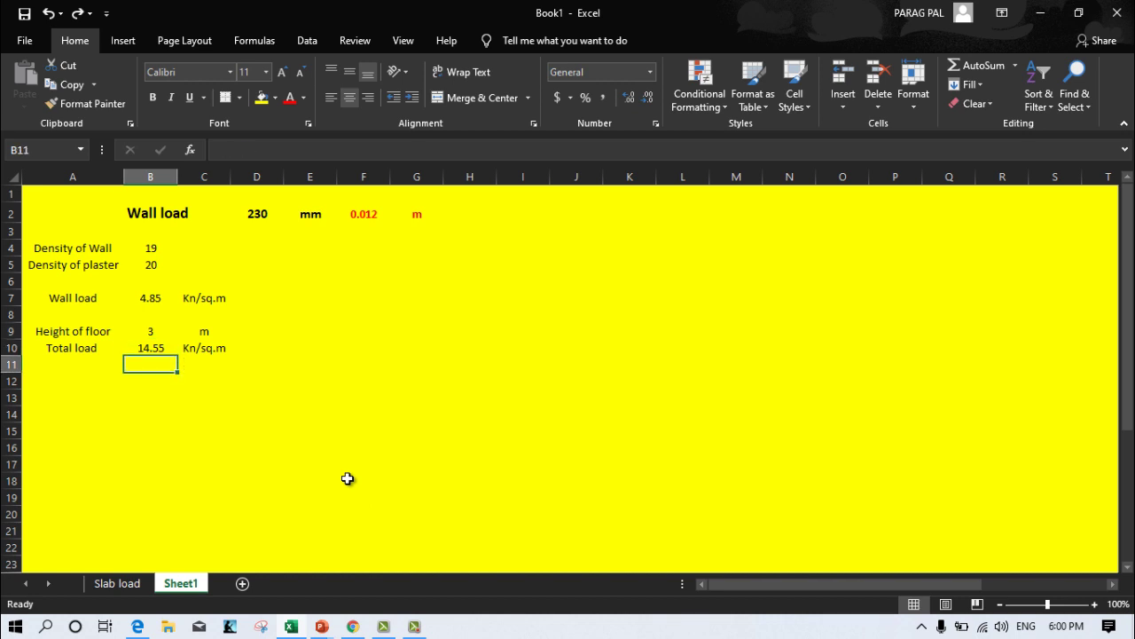
pyautogui.write('24')
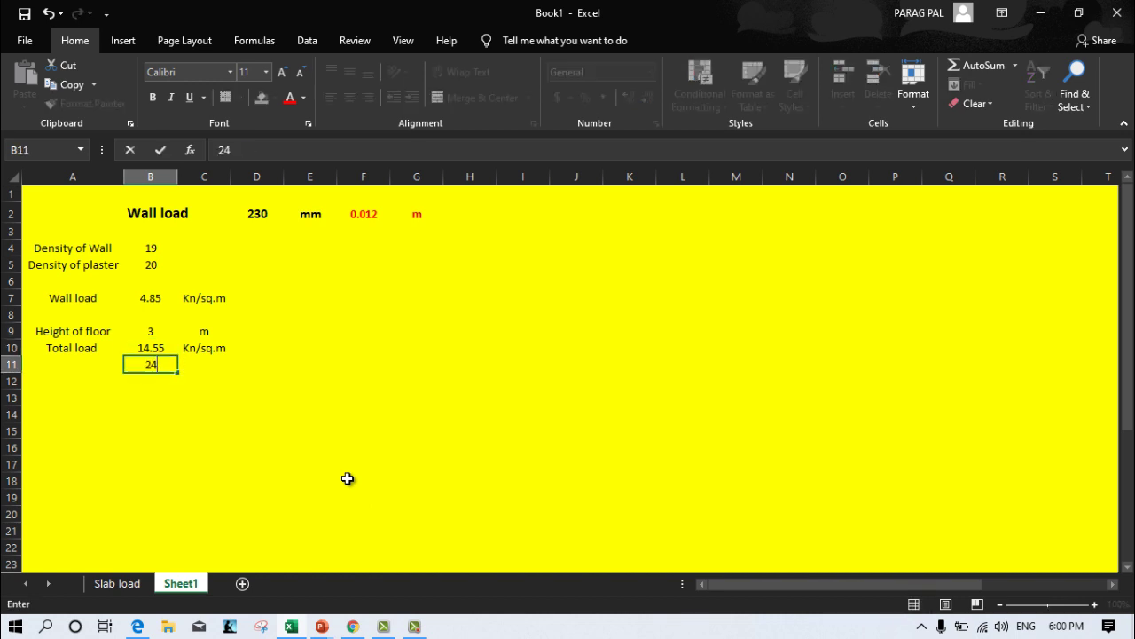
pyautogui.hotkey('ctrl', 'Return')
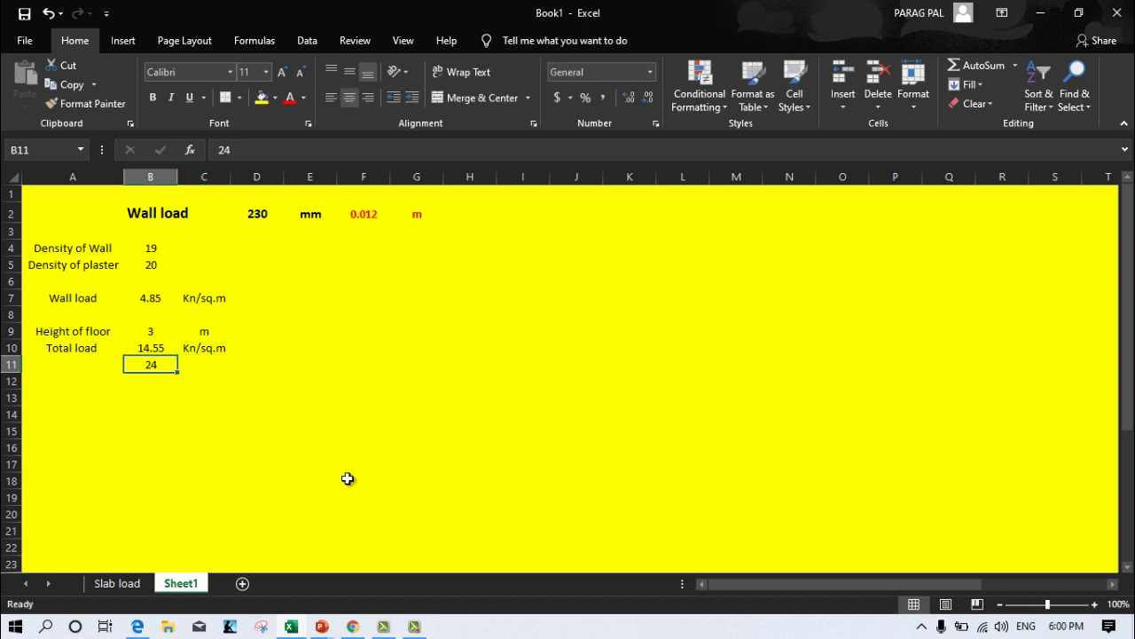